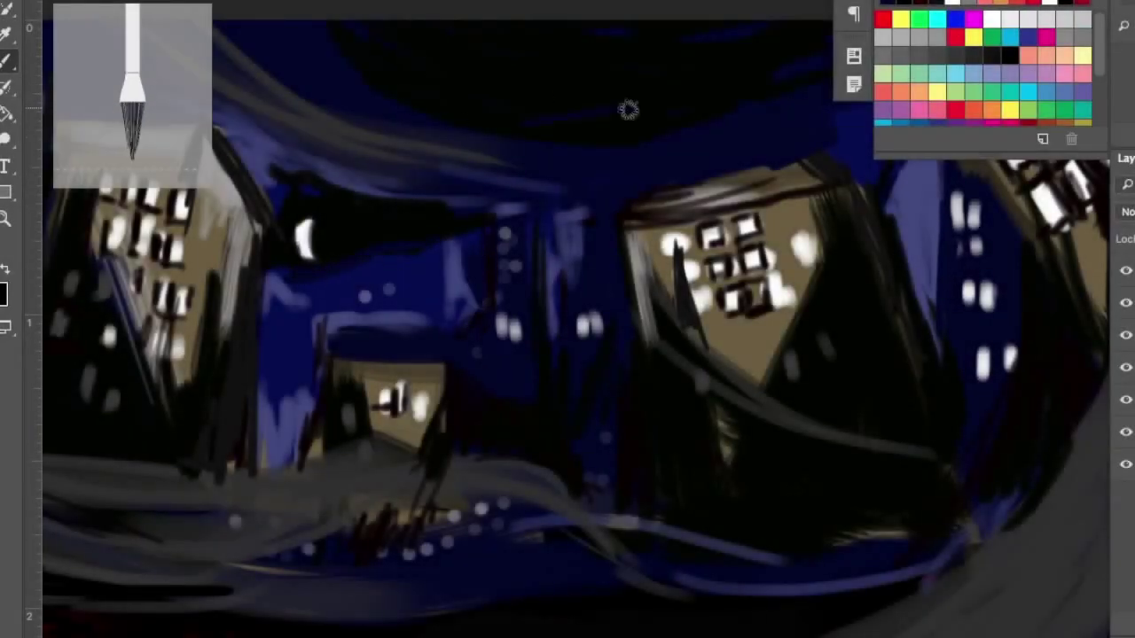
- Paint a black roofline and white lit windows on the right skyline buildings
mouse_move(753, 140)
left_mouse_down()
mouse_move(654, 192)
mouse_move(692, 210)
mouse_move(623, 229)
left_mouse_up()
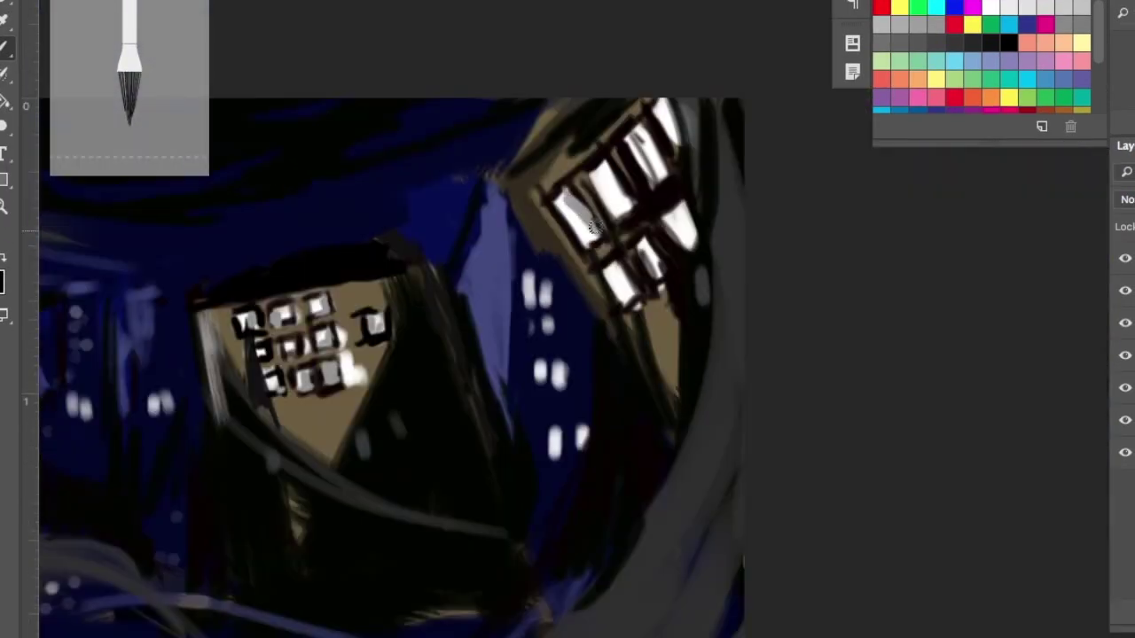
mouse_move(592, 226)
left_mouse_down()
mouse_move(621, 275)
mouse_move(683, 222)
left_mouse_up()
left_click_drag(638, 155, 670, 110)
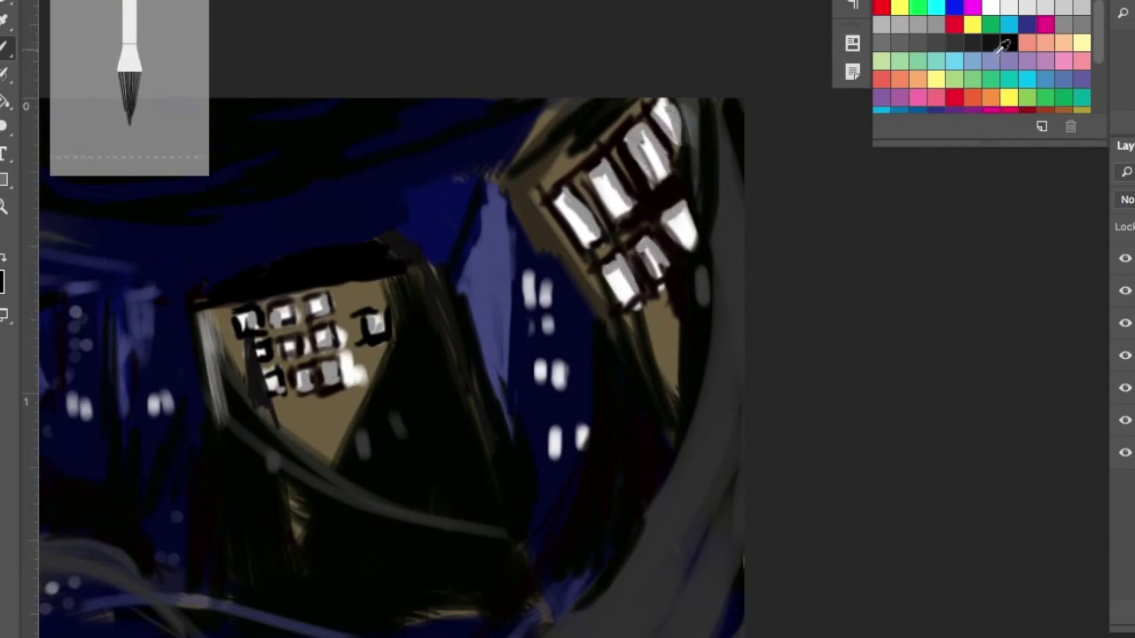
left_click_drag(678, 330, 664, 375)
left_click_drag(683, 293, 656, 348)
left_click_drag(705, 270, 701, 301)
- Add light to the left building's lower face and pan across the skyline
left_click_drag(372, 358, 376, 377)
left_click_drag(285, 410, 288, 428)
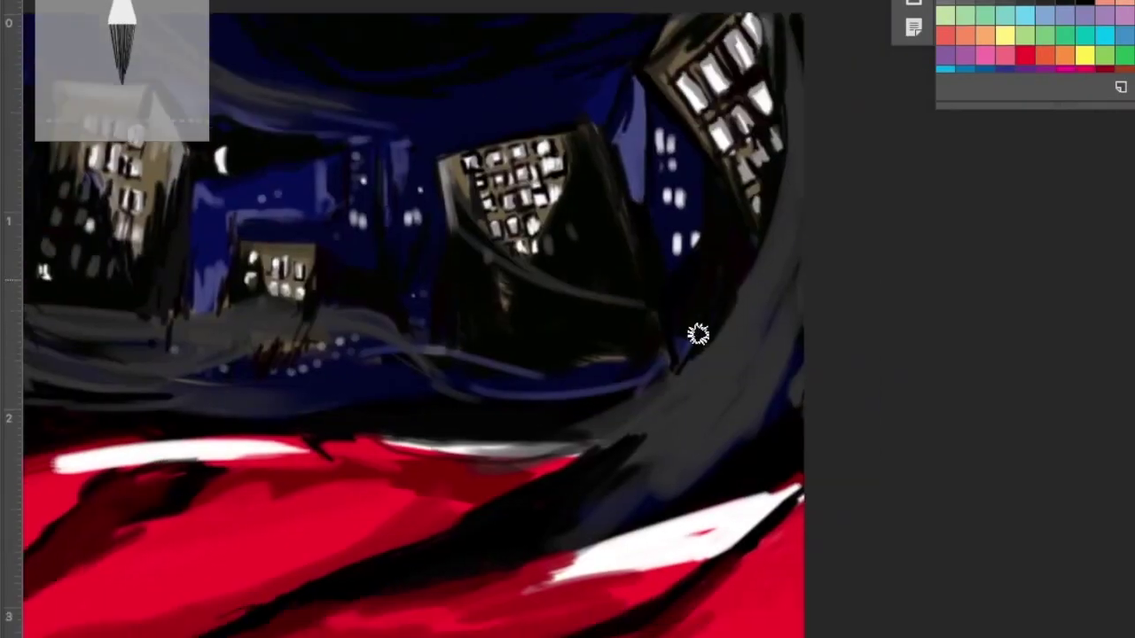
left_click_drag(698, 334, 936, 246)
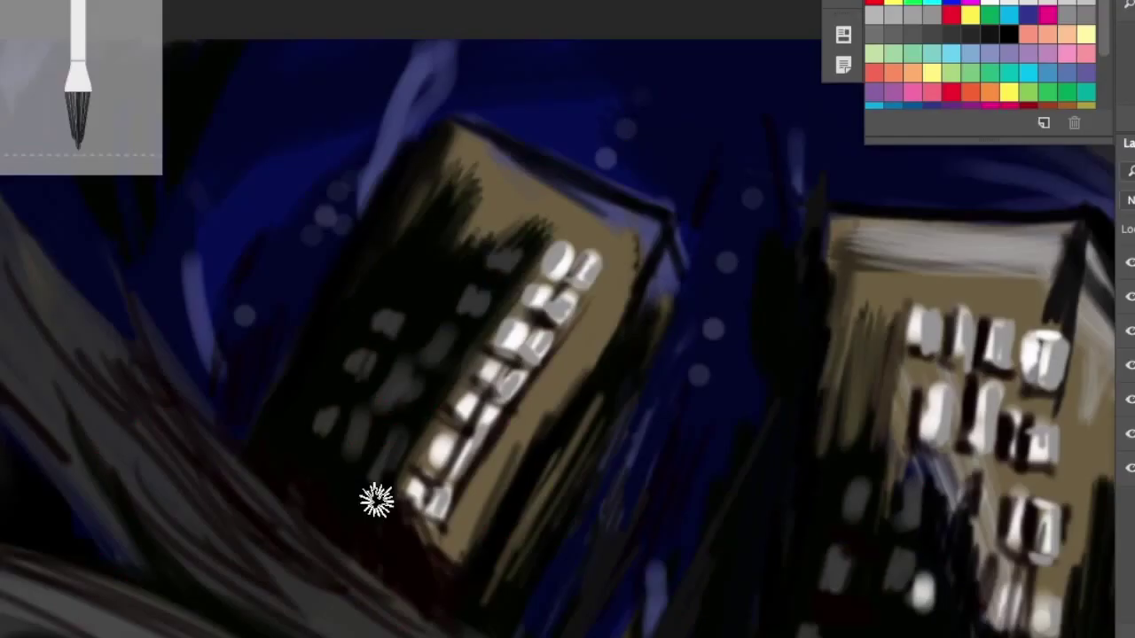
scroll(264, 372, "down", 5)
- Darken around the middle ghoul's head and shade the right ghoul's hood and eye
scroll(319, 331, "up", 6)
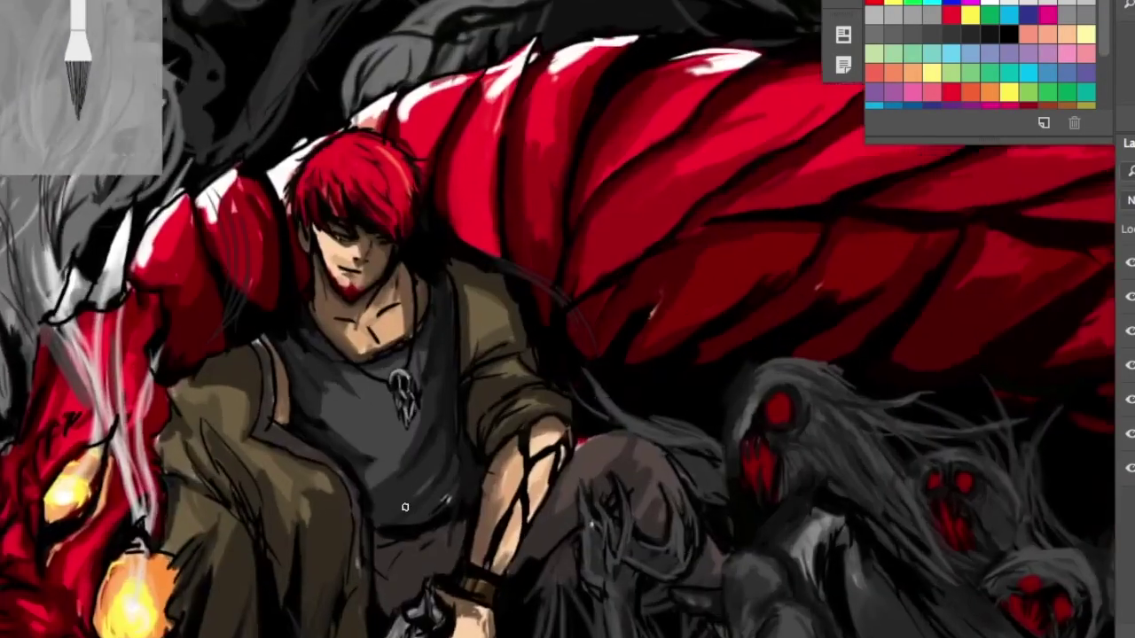
left_click_drag(318, 331, 423, 350)
left_click_drag(448, 293, 329, 257)
left_click_drag(421, 280, 372, 354)
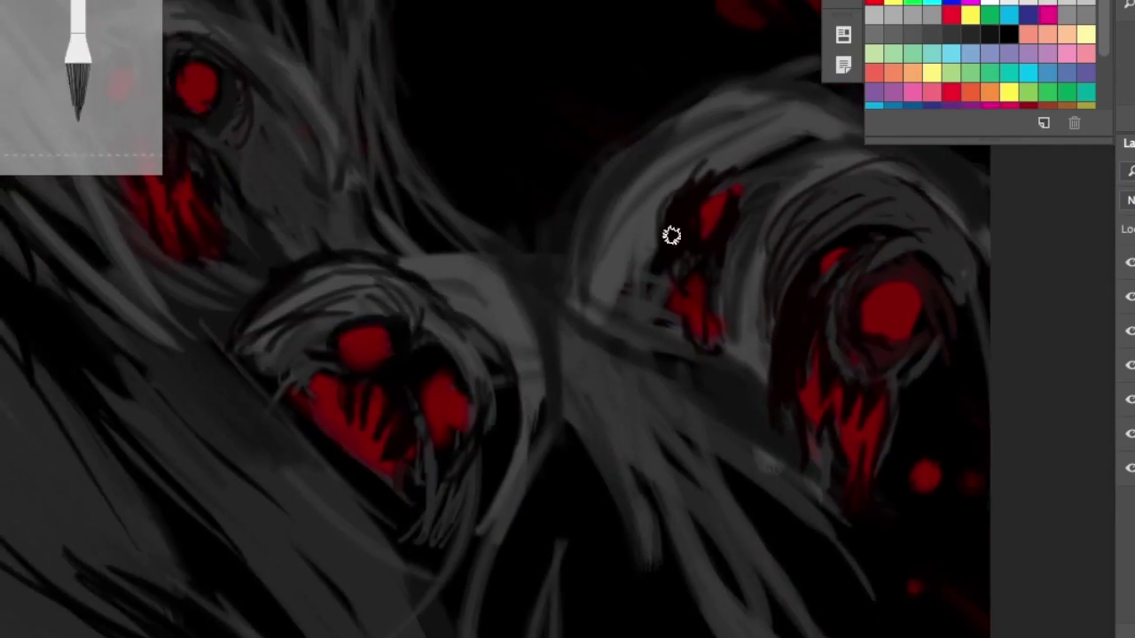
left_click_drag(768, 372, 851, 178)
left_click_drag(857, 360, 839, 403)
mouse_move(914, 213)
left_mouse_down()
mouse_move(768, 150)
mouse_move(852, 142)
left_mouse_up()
mouse_move(931, 177)
left_mouse_down()
mouse_move(917, 213)
mouse_move(781, 266)
left_mouse_up()
mouse_move(736, 355)
left_mouse_down()
mouse_move(788, 453)
mouse_move(735, 393)
mouse_move(798, 523)
left_mouse_up()
left_click_drag(951, 208, 976, 257)
- Deepen shading around the middle ghoul's eye, mouth, hood and the gap between ghouls
left_click_drag(325, 382, 372, 435)
left_click_drag(337, 345, 364, 301)
left_click_drag(426, 417, 421, 410)
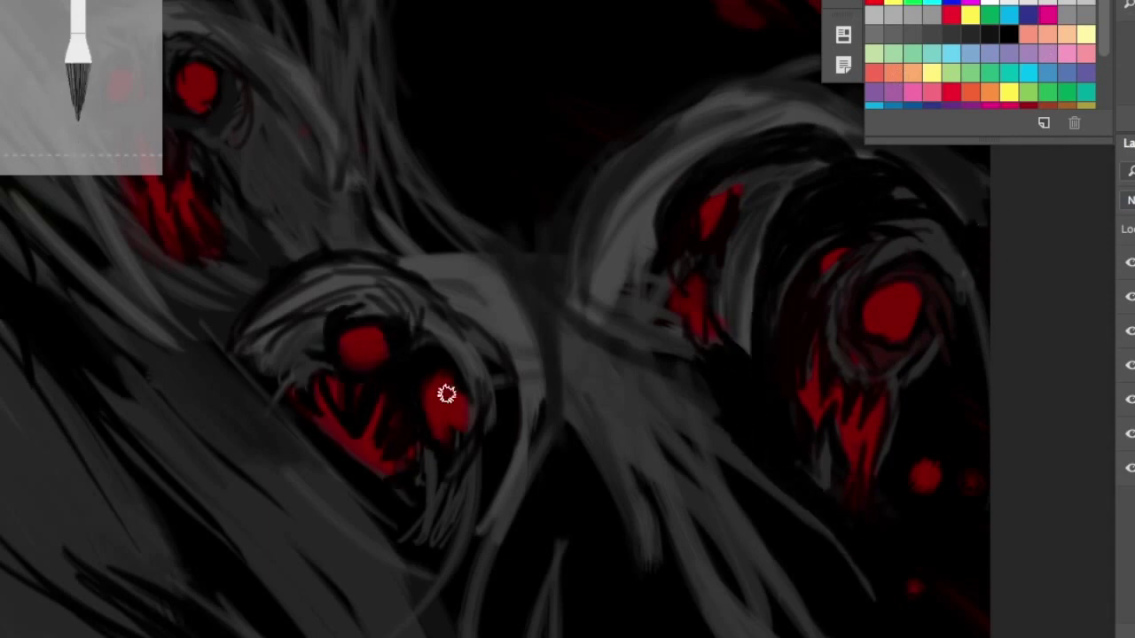
left_click_drag(466, 372, 426, 564)
left_click_drag(257, 359, 266, 306)
left_click_drag(346, 266, 435, 264)
left_click_drag(532, 257, 550, 461)
left_click_drag(577, 310, 656, 524)
left_click_drag(577, 354, 638, 559)
left_click_drag(585, 306, 665, 514)
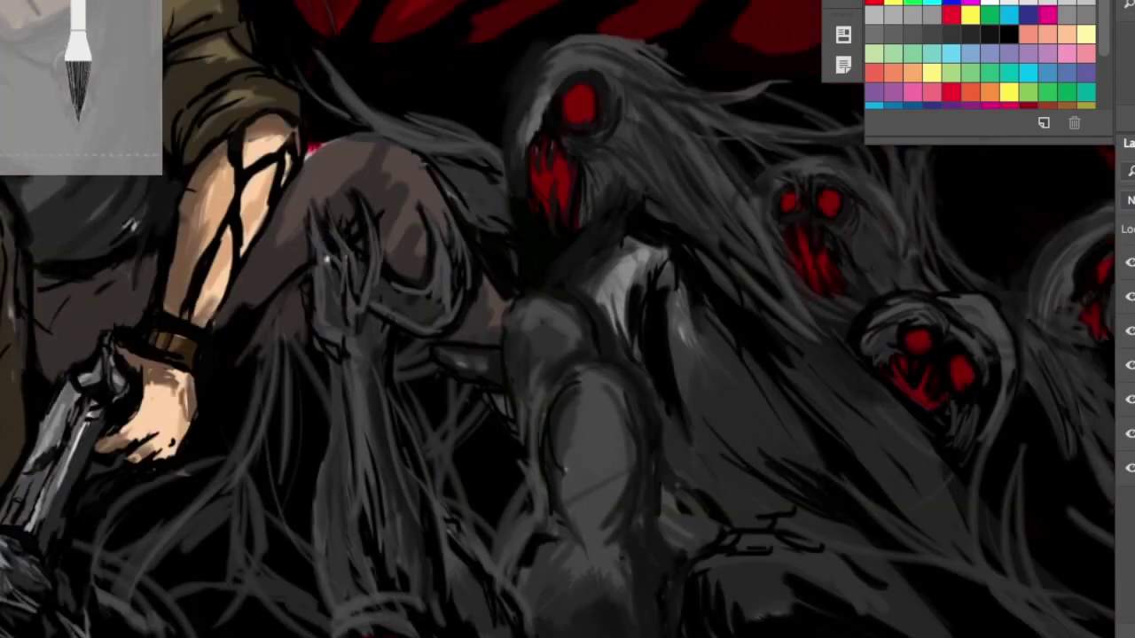
mouse_move(337, 355)
left_mouse_down()
mouse_move(367, 499)
mouse_move(432, 348)
mouse_move(492, 552)
mouse_move(466, 319)
left_mouse_up()
- Darken the arm, wrist and central ghoul's body, then dab a small red eye
left_click_drag(266, 329, 292, 172)
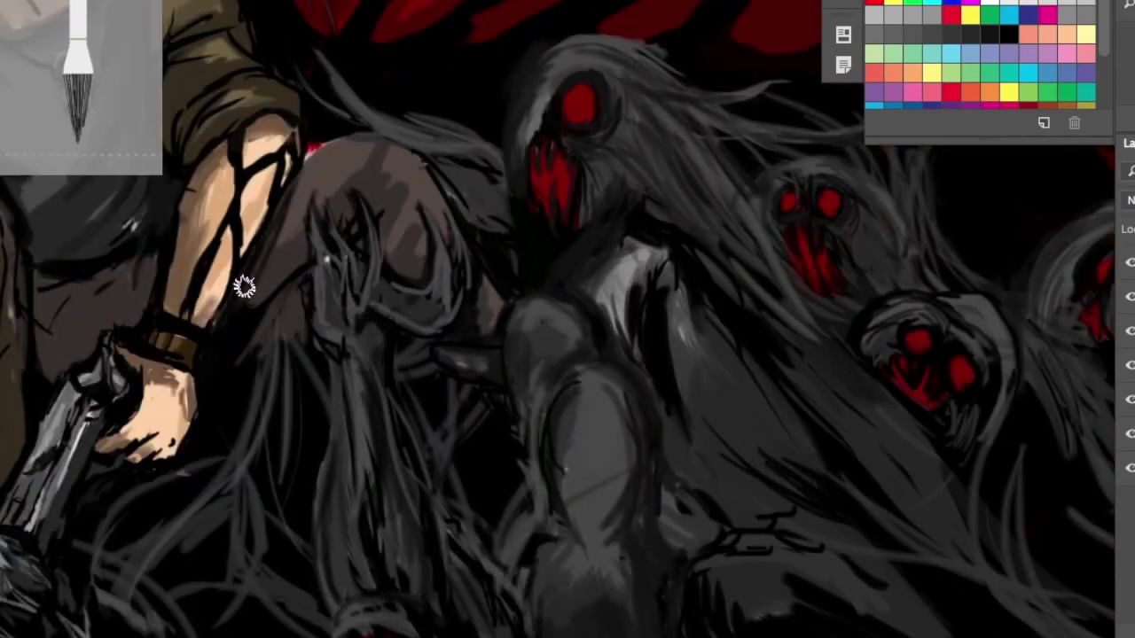
mouse_move(213, 393)
left_mouse_down()
mouse_move(142, 373)
mouse_move(133, 266)
left_mouse_up()
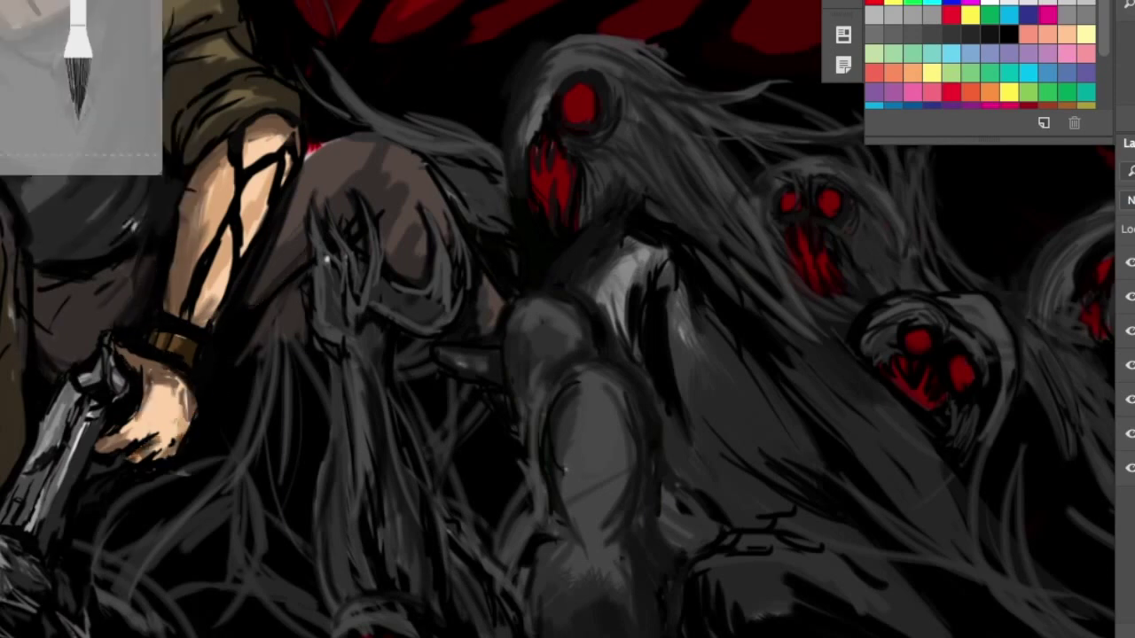
mouse_move(319, 173)
left_mouse_down()
mouse_move(406, 157)
mouse_move(573, 535)
mouse_move(618, 538)
mouse_move(584, 358)
mouse_move(807, 523)
left_mouse_up()
left_click(1004, 203)
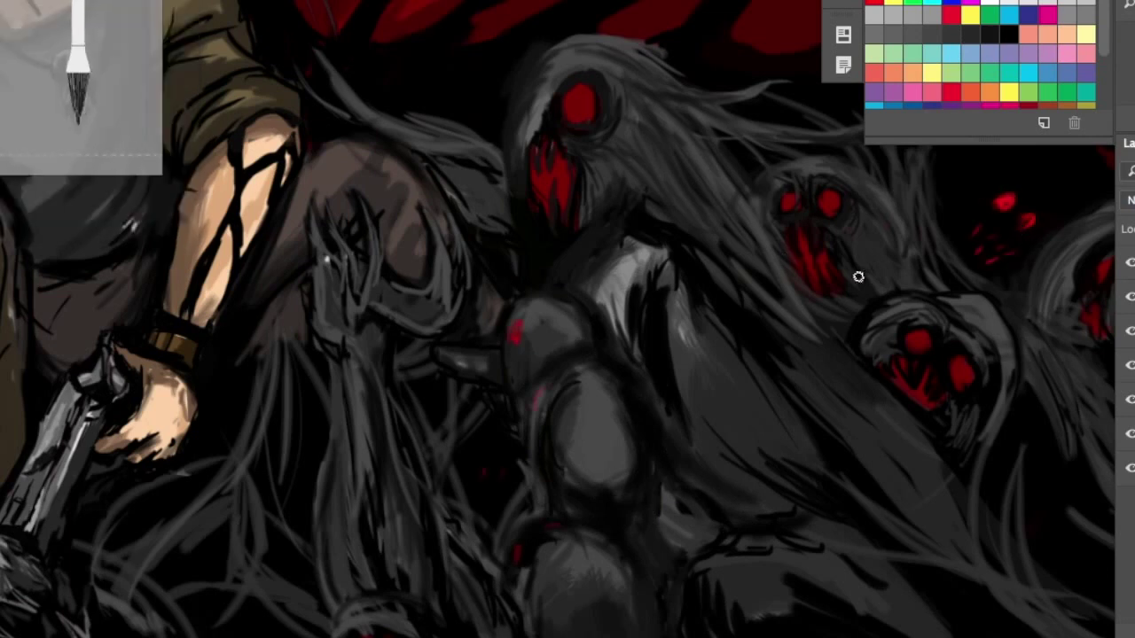
left_click(1011, 196, "alt")
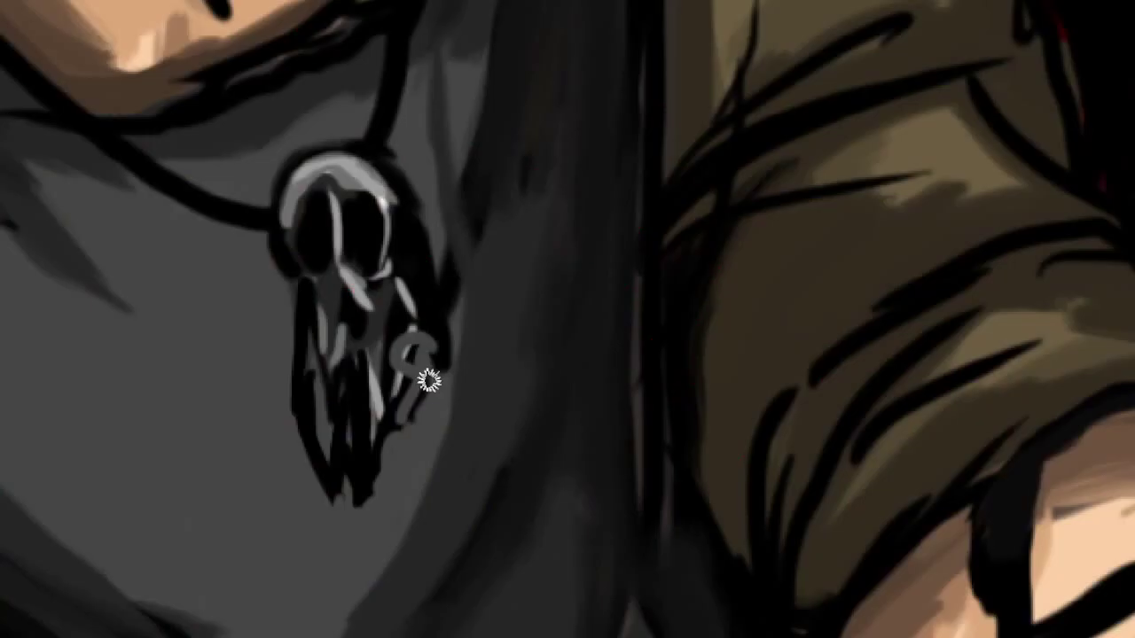
- Outline the skull pendant in black and darken its interior
left_click_drag(417, 391, 444, 335)
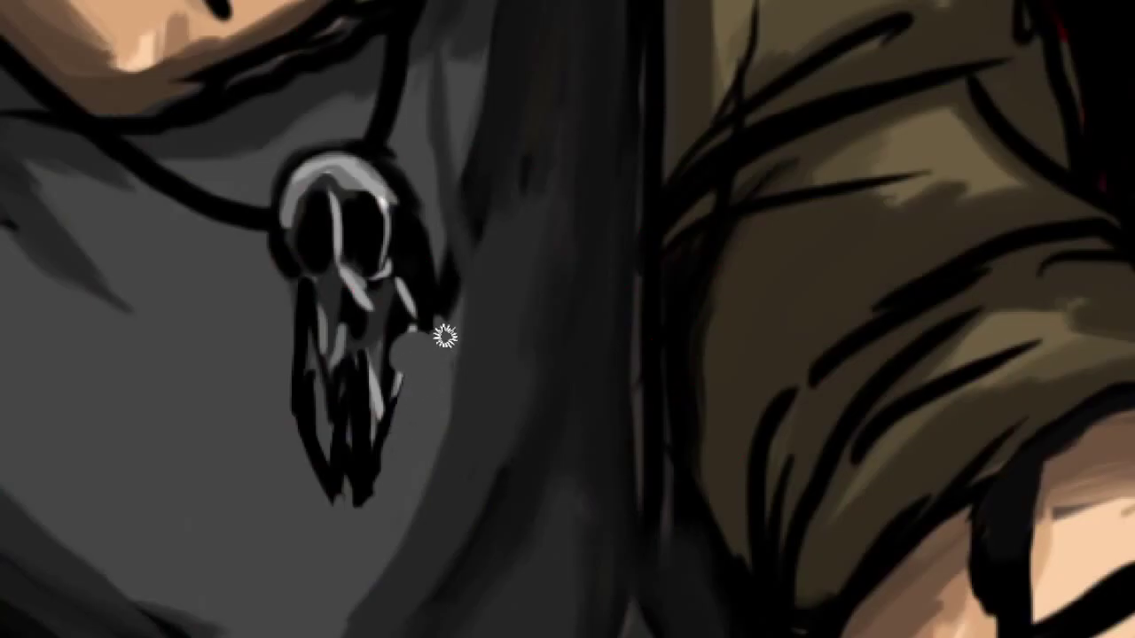
left_click_drag(266, 315, 322, 190)
left_click_drag(425, 355, 427, 216)
left_click_drag(332, 248, 337, 376)
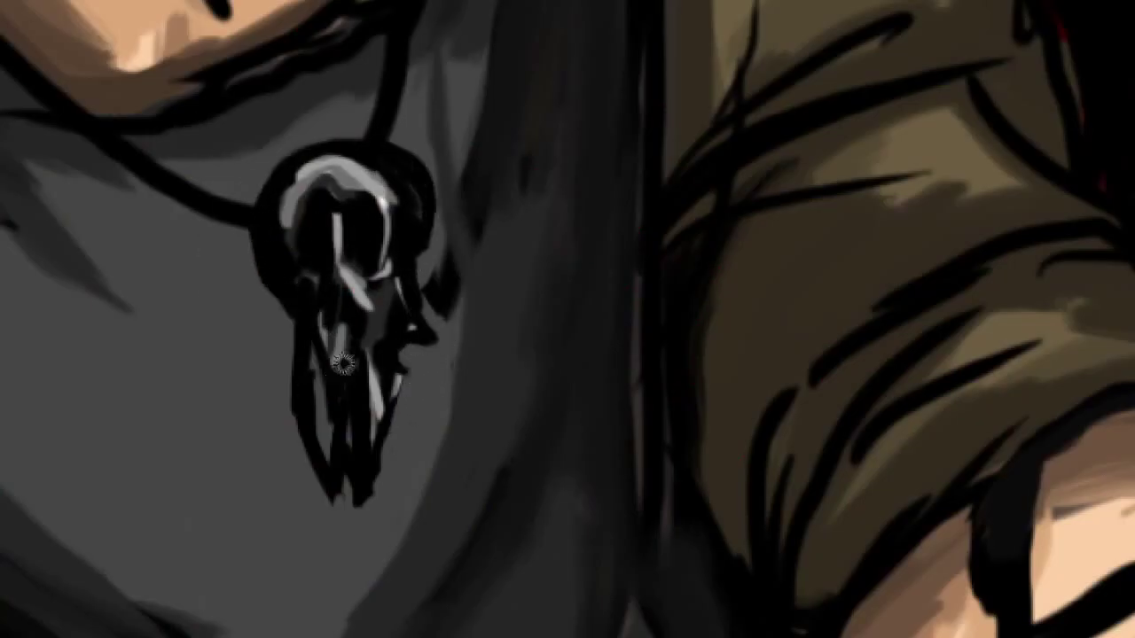
left_click_drag(299, 182, 355, 363)
mouse_move(390, 284)
left_mouse_down()
mouse_move(435, 339)
mouse_move(384, 206)
mouse_move(391, 178)
left_mouse_up()
- Give the skull's eye socket a red glow and darken the red beside the dragon's eye
left_click_drag(337, 324, 382, 444)
mouse_move(404, 360)
left_mouse_down()
mouse_move(399, 488)
mouse_move(377, 191)
left_mouse_up()
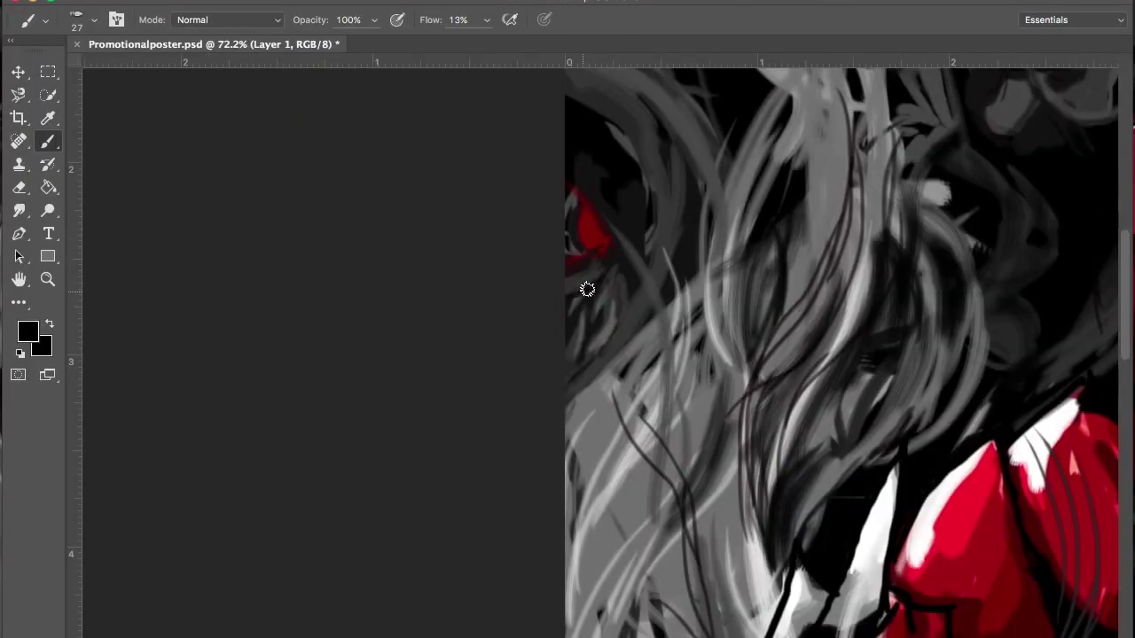
mouse_move(602, 234)
left_mouse_down()
mouse_move(653, 210)
mouse_move(643, 261)
left_mouse_up()
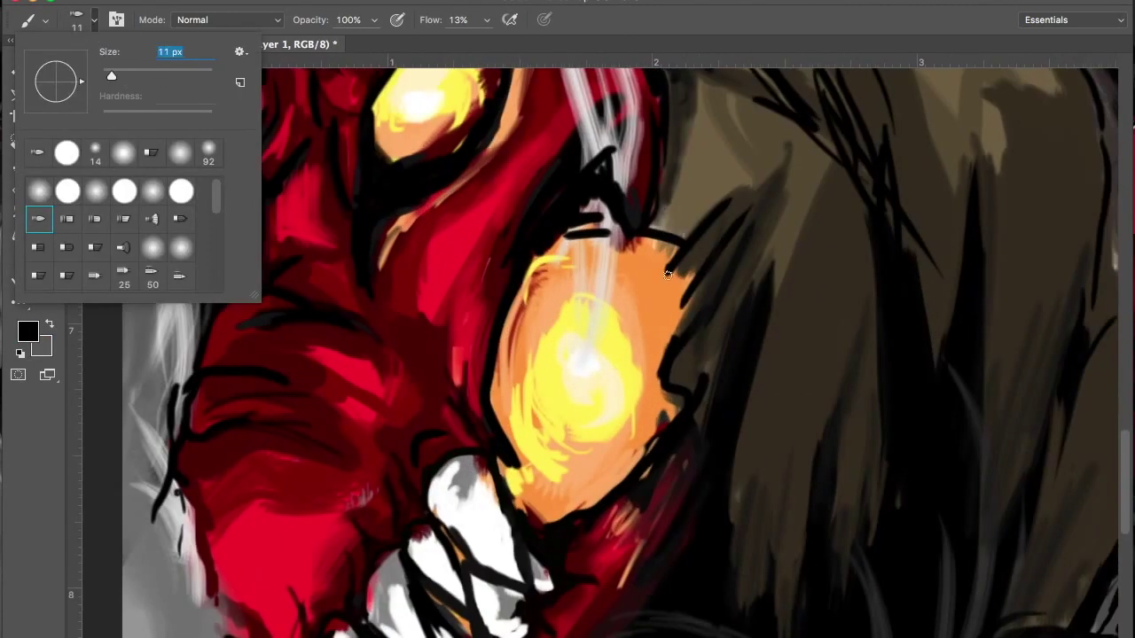
left_click_drag(608, 536, 687, 512)
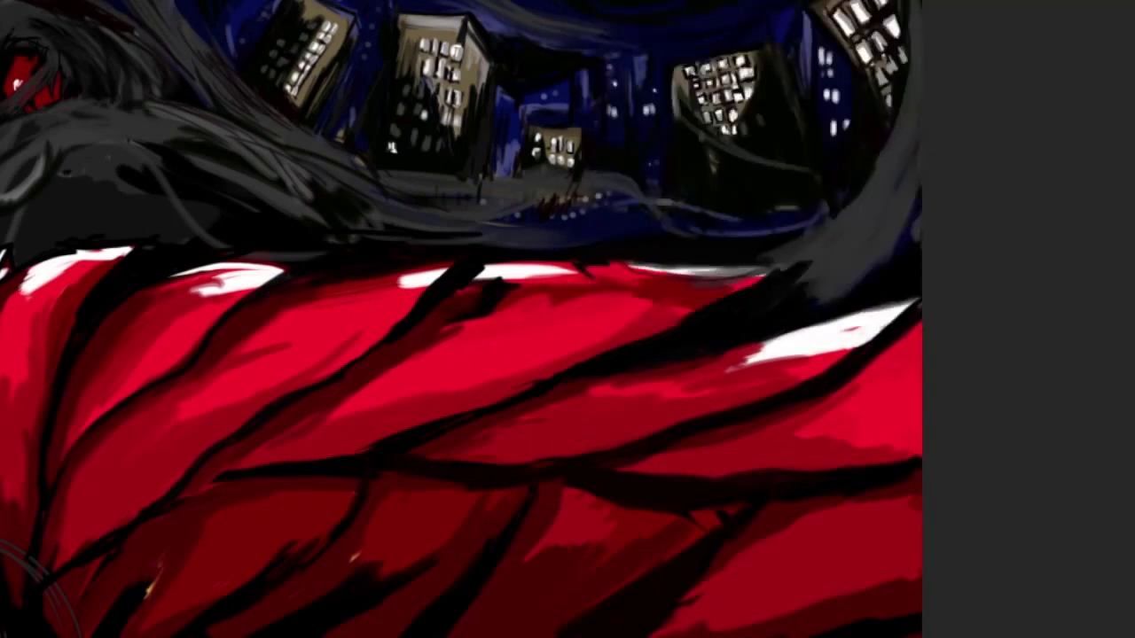
- Sweep soft white highlights across the dragon's red body at 56% opacity
left_click(224, 298)
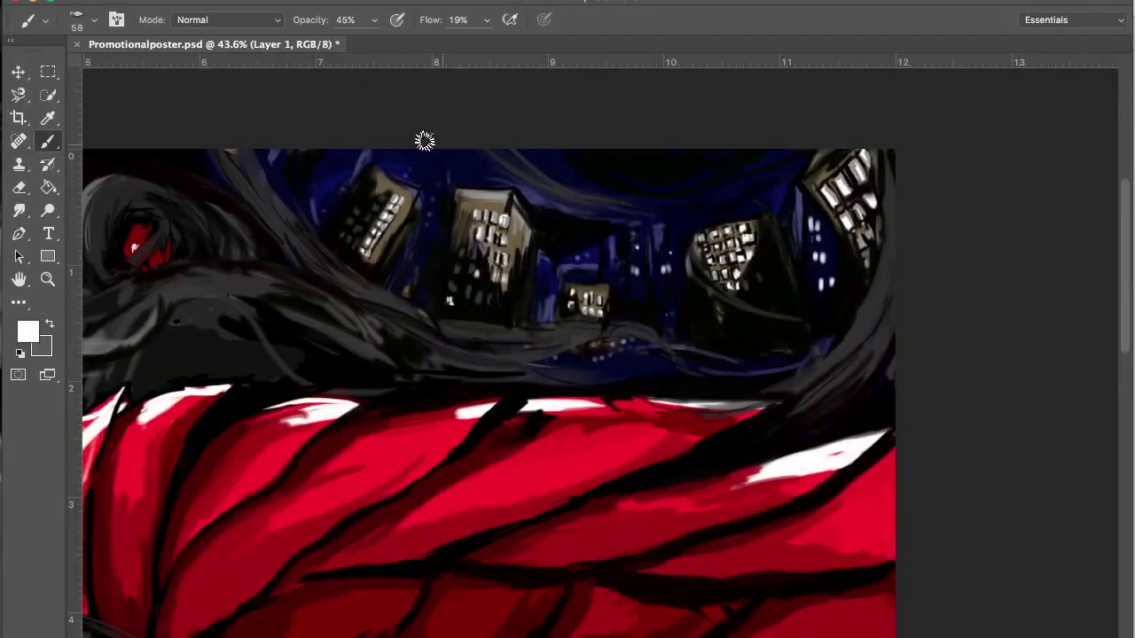
mouse_move(659, 426)
left_mouse_down()
mouse_move(772, 482)
mouse_move(887, 497)
left_mouse_up()
mouse_move(142, 454)
left_mouse_down()
mouse_move(287, 431)
mouse_move(470, 443)
left_mouse_up()
key("5")
key("6")
mouse_move(674, 425)
left_mouse_down()
mouse_move(476, 502)
mouse_move(857, 445)
mouse_move(197, 487)
mouse_move(266, 532)
mouse_move(481, 499)
left_mouse_up()
scroll(393, 454, "left", 5)
mouse_move(393, 454)
left_mouse_down()
mouse_move(451, 418)
mouse_move(674, 474)
mouse_move(405, 406)
mouse_move(725, 425)
left_mouse_up()
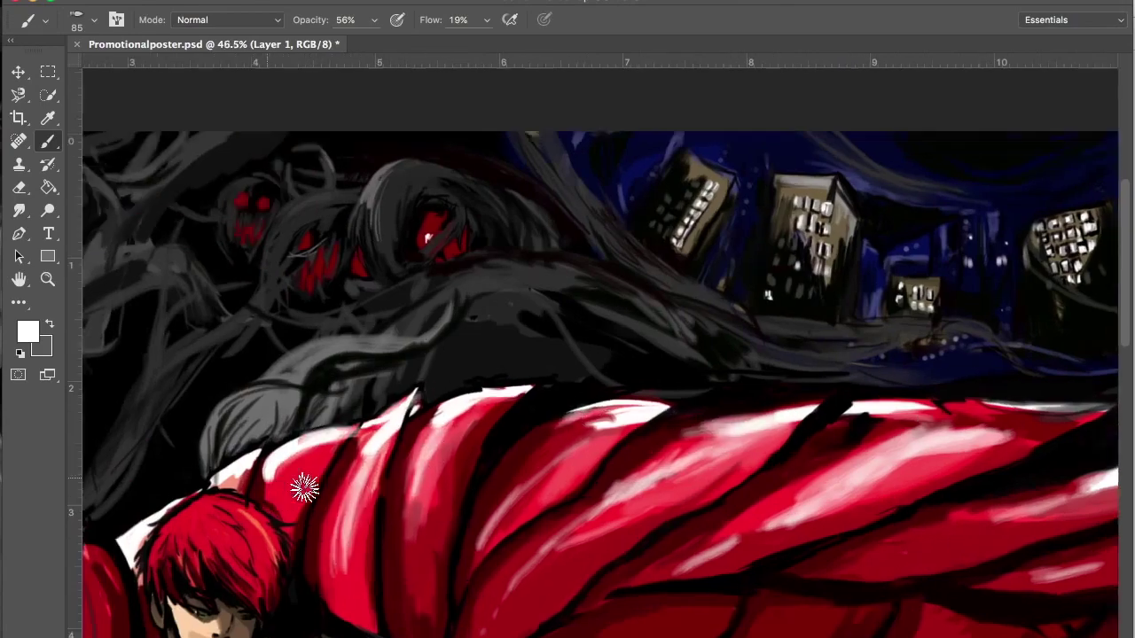
scroll(725, 426, "down", 5)
scroll(382, 260, "up", 5)
- Paint light strokes on the dragon's head at 47% opacity, then restore full opacity
key("0")
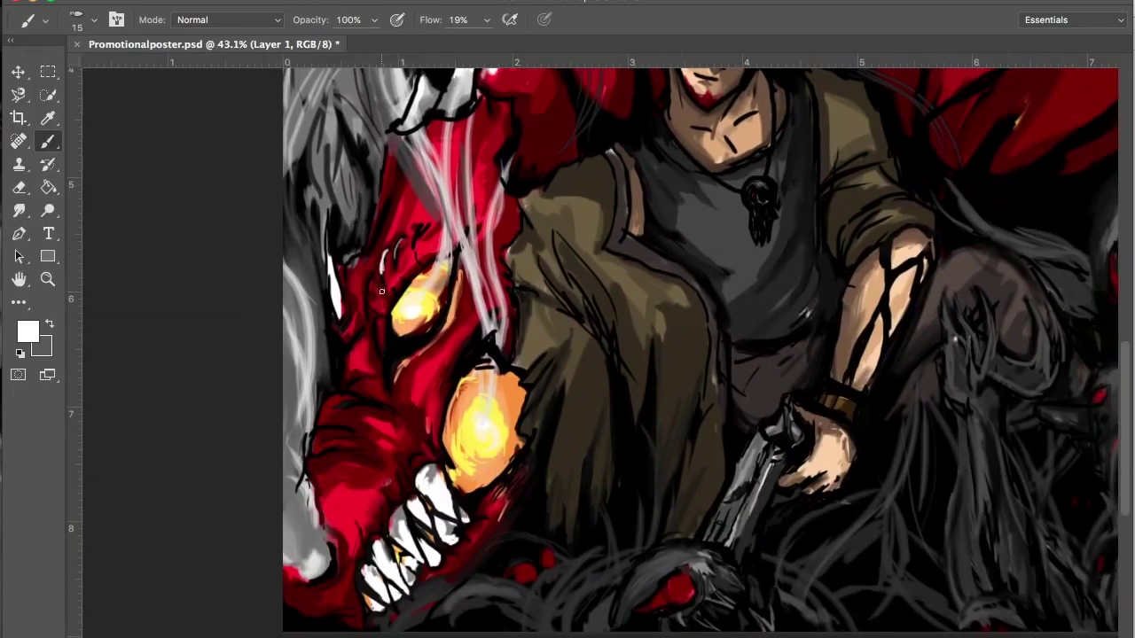
key("4")
key("7")
scroll(324, 375, "up", 3)
scroll(324, 375, "up", 3)
mouse_move(499, 263)
left_mouse_down()
mouse_move(496, 307)
mouse_move(654, 212)
mouse_move(705, 141)
left_mouse_up()
key("0")
scroll(700, 333, "down", 3)
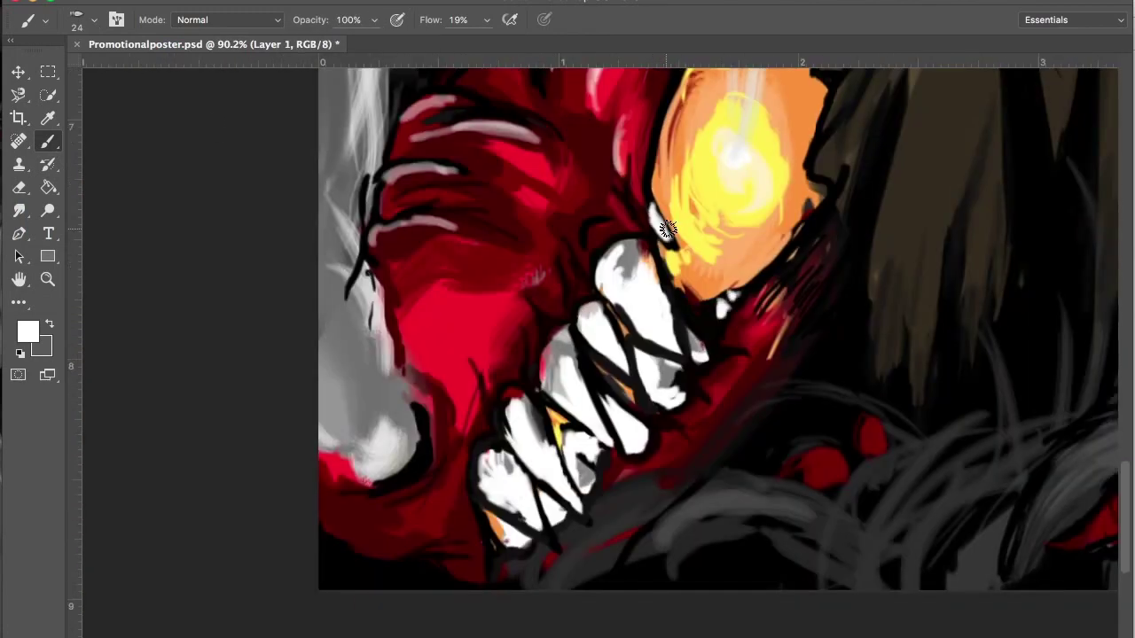
- Brighten the left fang with white and outline the grey smoke beside the jaw in black
left_click_drag(581, 385, 514, 400)
left_click(430, 435, "alt")
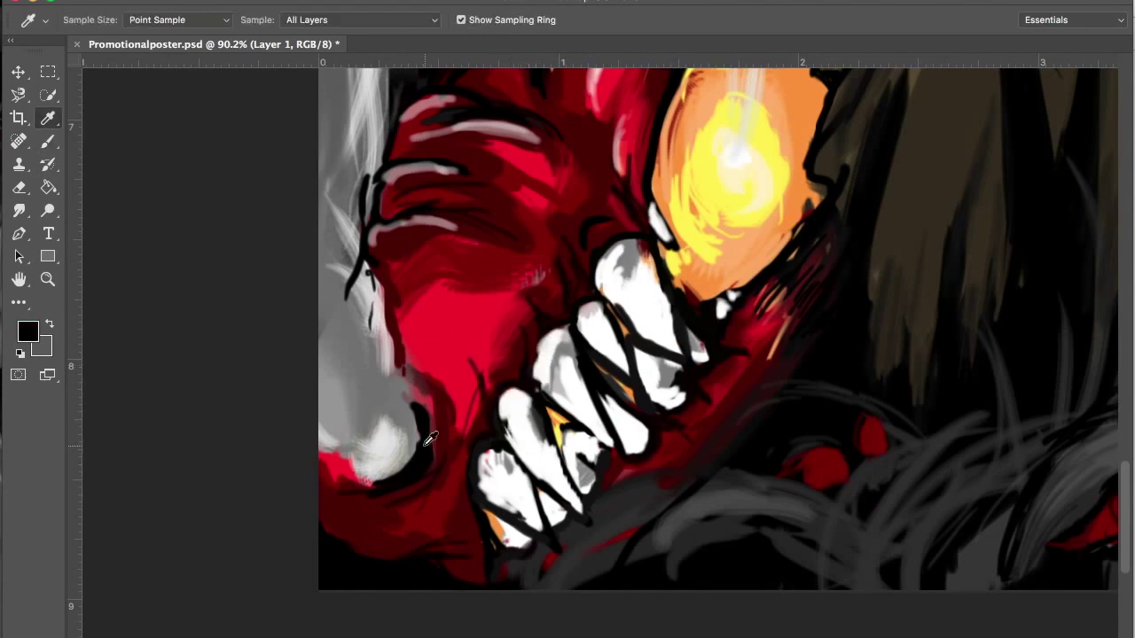
left_click_drag(357, 417, 410, 401)
left_click_drag(369, 280, 353, 417)
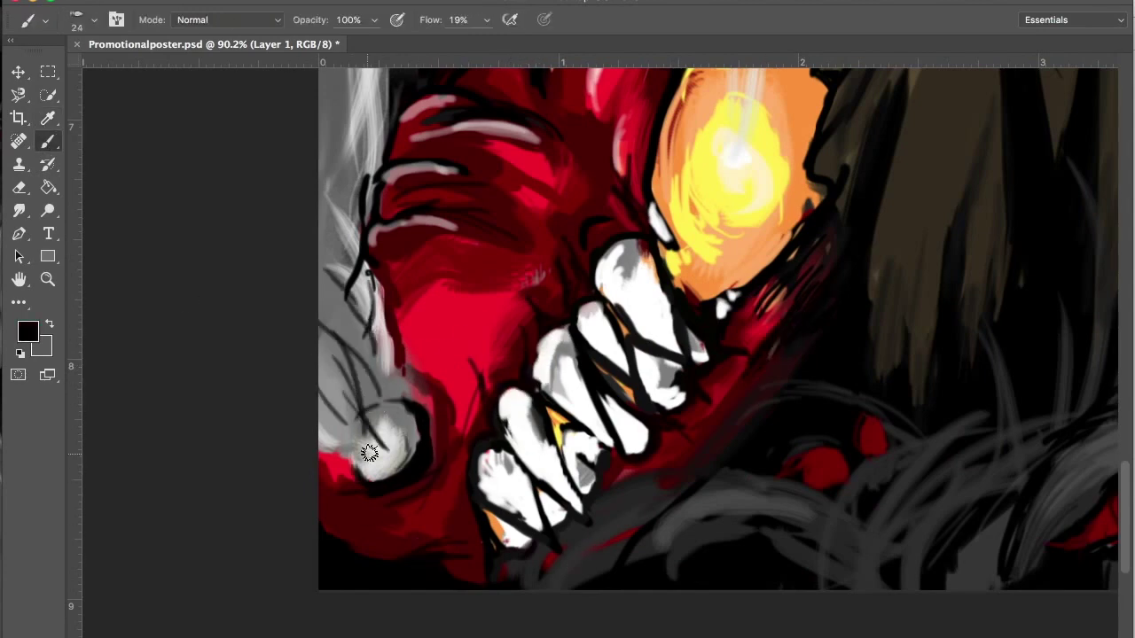
scroll(420, 476, "down", 3)
scroll(421, 476, "up", 1)
left_click_drag(444, 266, 430, 79)
mouse_move(425, 213)
left_mouse_down()
mouse_move(424, 106)
mouse_move(406, 260)
left_mouse_up()
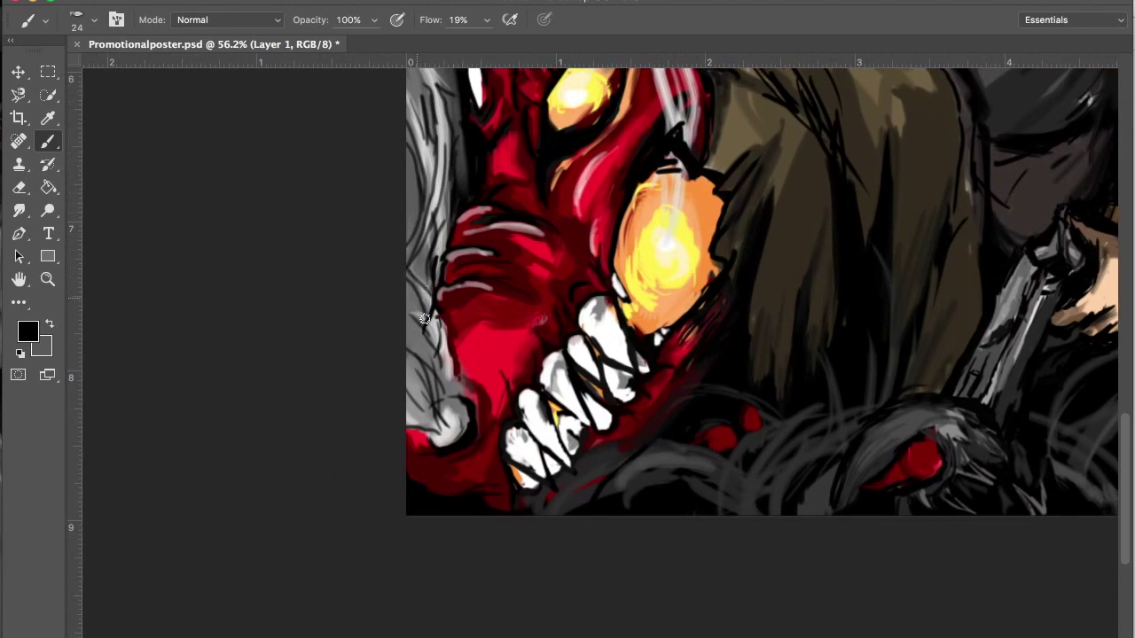
- Brush dark strands down the grey hair above the man
scroll(412, 418, "up", 10)
scroll(411, 418, "right", 5)
left_click_drag(403, 231, 417, 532)
left_click_drag(444, 425, 457, 634)
scroll(416, 355, "up", 5)
left_click_drag(319, 133, 373, 293)
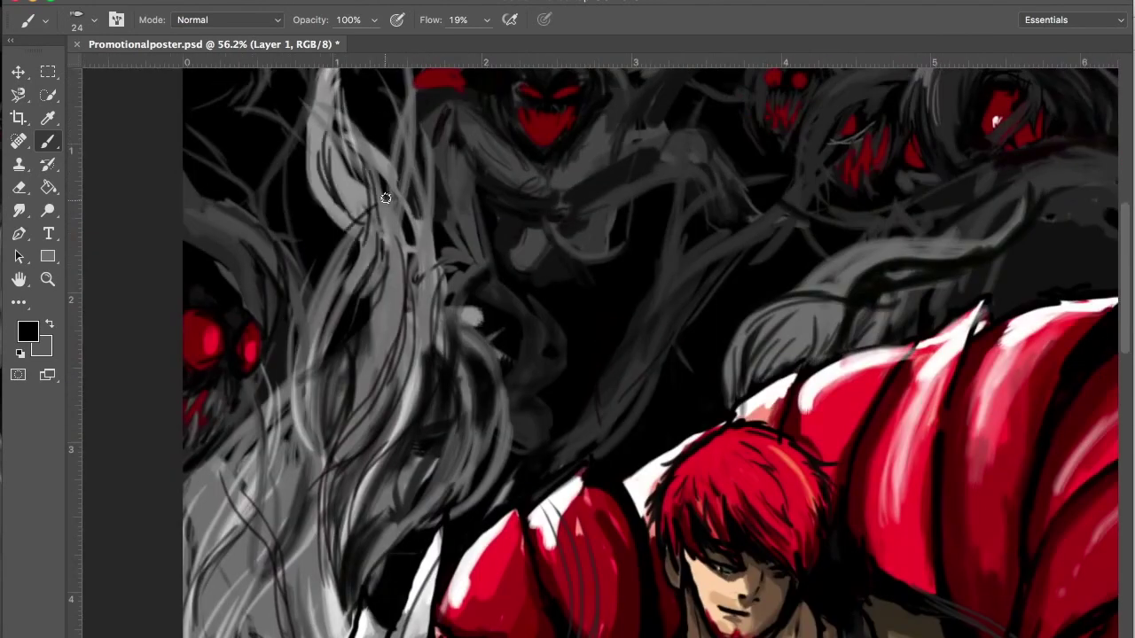
left_click_drag(328, 107, 390, 222)
left_click_drag(417, 177, 426, 324)
left_click_drag(443, 239, 450, 105)
left_click_drag(530, 157, 526, 183)
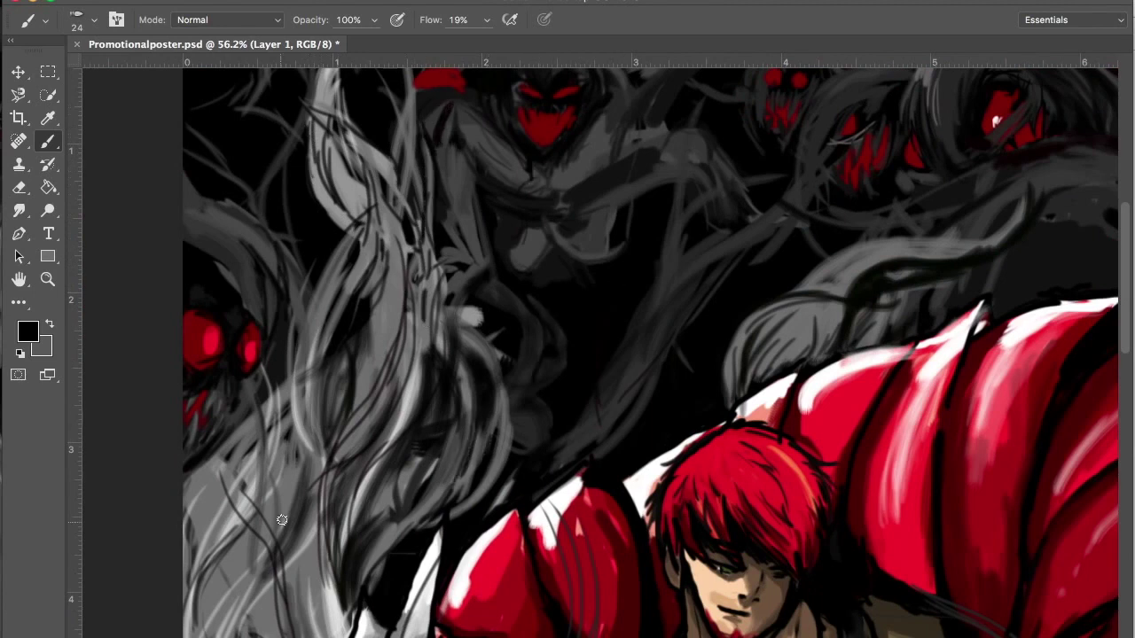
- Add dark strands to the lower-left and central hair and shade the upper-left area
left_click_drag(209, 501, 239, 581)
left_click_drag(364, 404, 328, 621)
left_click_drag(364, 173, 355, 222)
left_click_drag(385, 240, 390, 301)
mouse_move(253, 217)
left_mouse_down()
mouse_move(190, 261)
mouse_move(217, 222)
left_mouse_up()
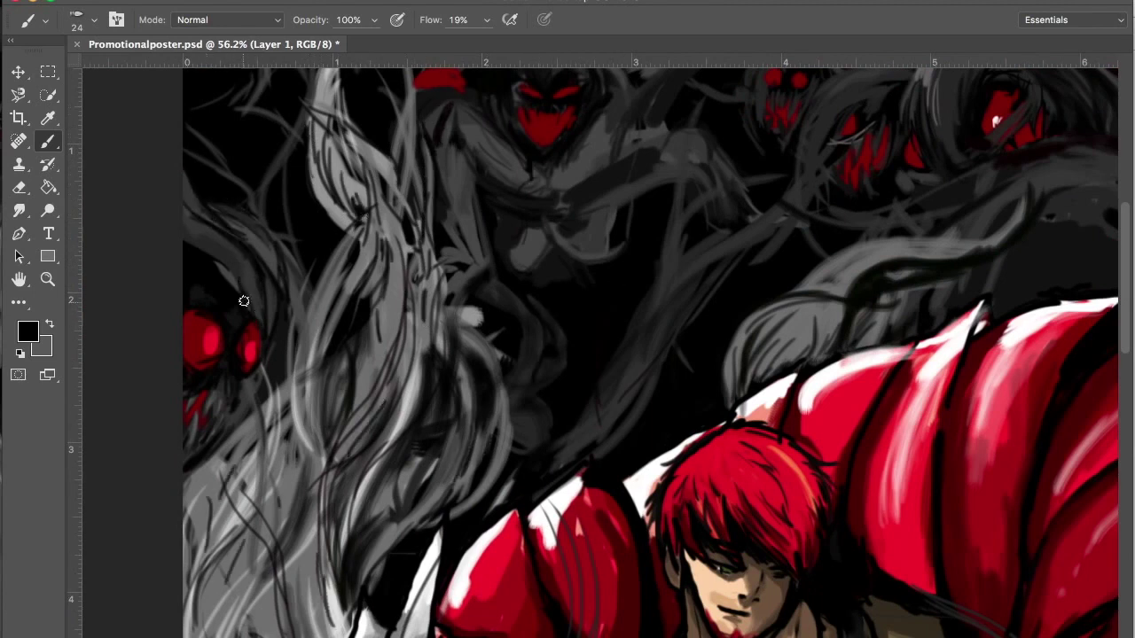
- Faintly shade the grey hair and ghouls above the man, then sample a dark red
left_click_drag(462, 325, 506, 461)
left_click_drag(412, 330, 448, 218)
left_click_drag(611, 142, 536, 240)
left_click_drag(492, 164, 540, 155)
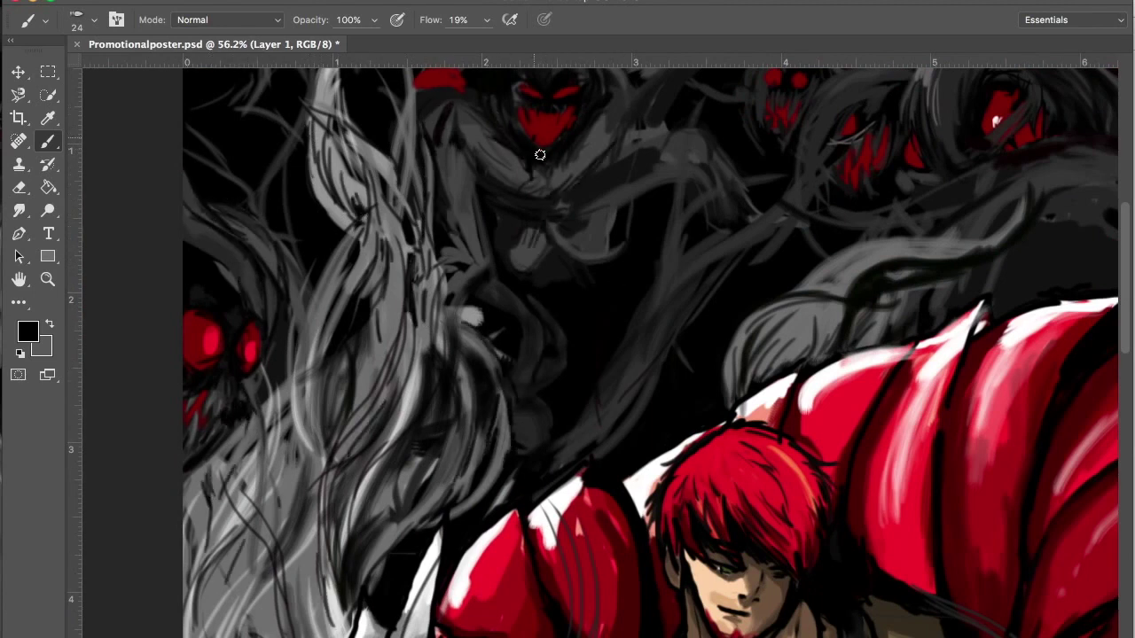
left_click(841, 141, "alt")
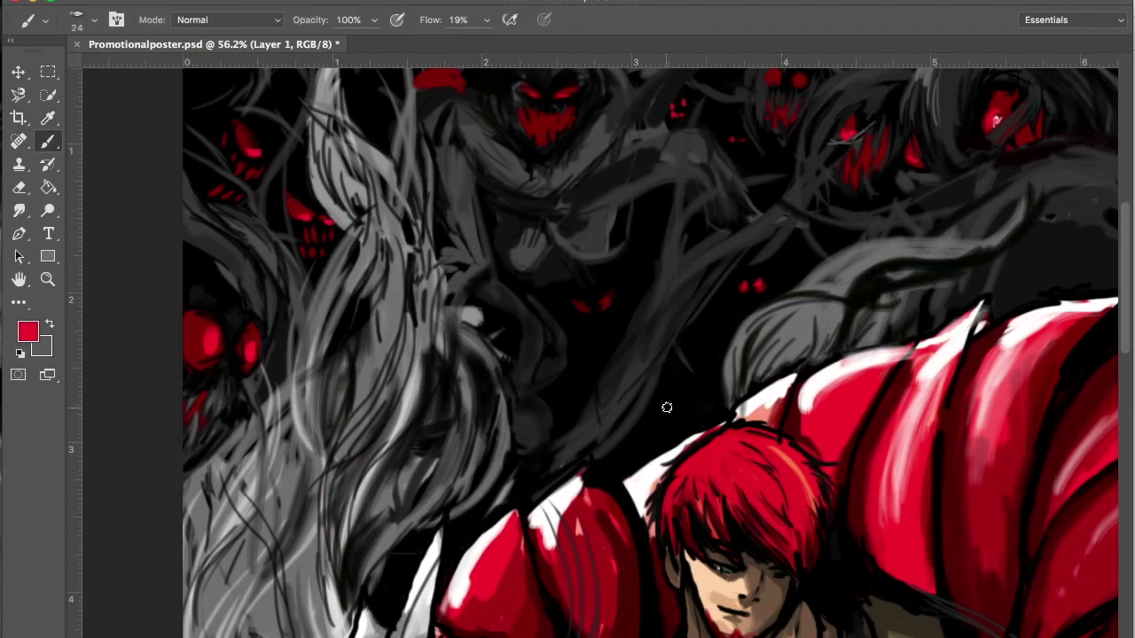
key("ctrl+0")
left_click(664, 338, "alt")
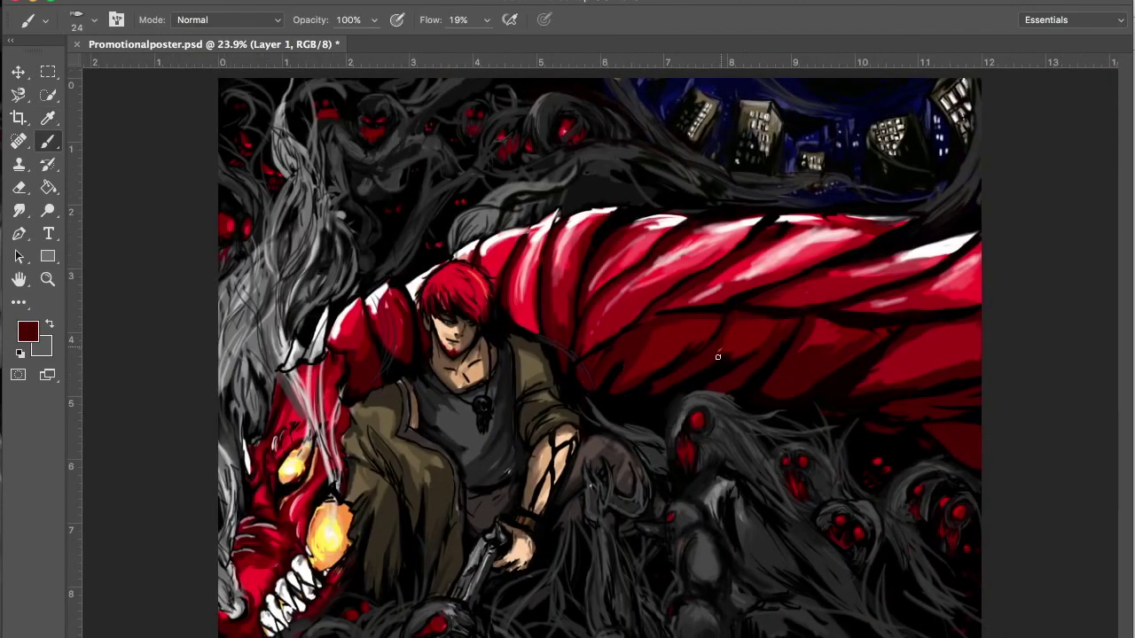
- Sample a light grey, set the brush size to 29, and choose a light cyan foreground
scroll(644, 223, "up", 3)
left_click(525, 204, "alt")
right_click(519, 190)
key("Escape")
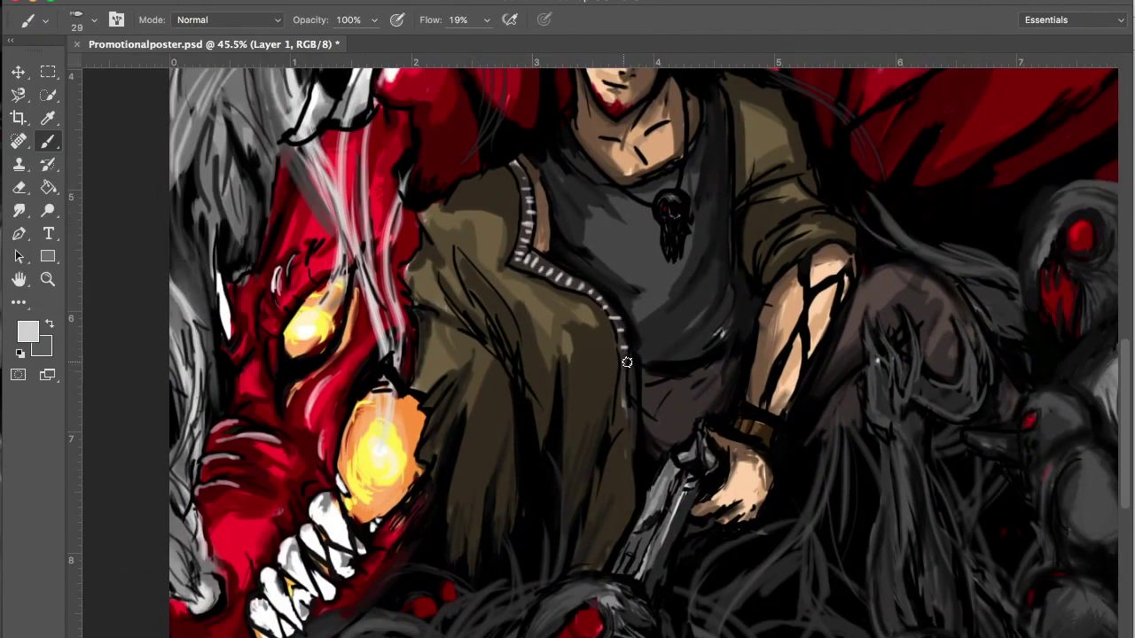
scroll(751, 294, "down", 3)
scroll(752, 293, "up", 3)
scroll(751, 294, "up", 5)
left_click(27, 331)
key("Return")
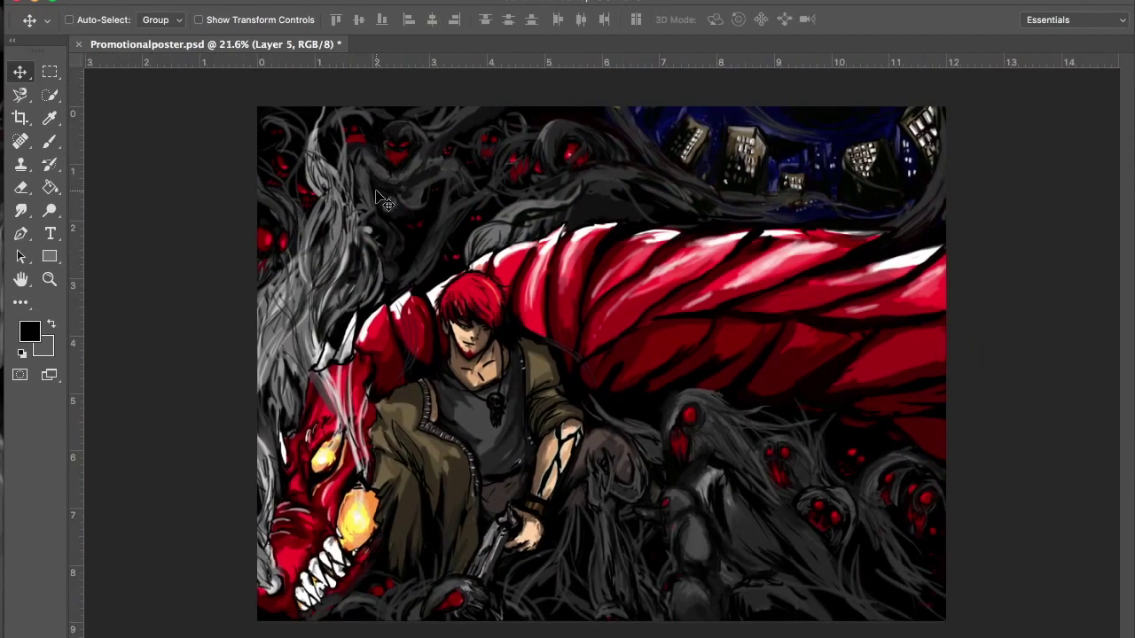
- Switch to the Brush tool and lower its flow to 18%
scroll(636, 452, "up", 3)
key("b")
left_click(98, 22)
key("Escape")
key("shift+1")
key("shift+8")
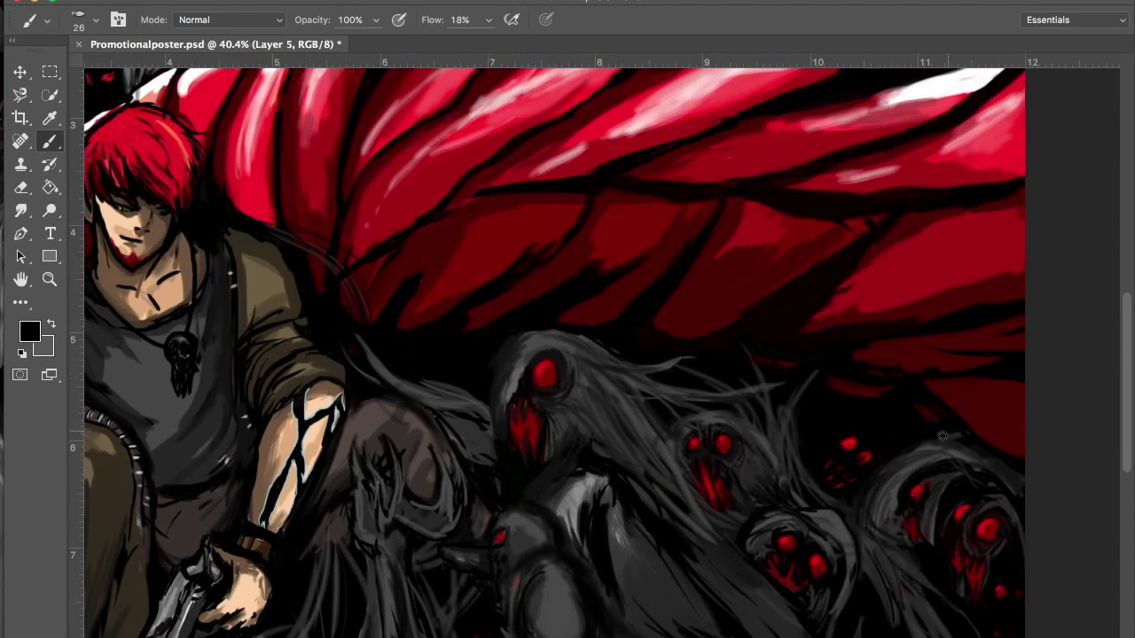
scroll(945, 416, "down", 5)
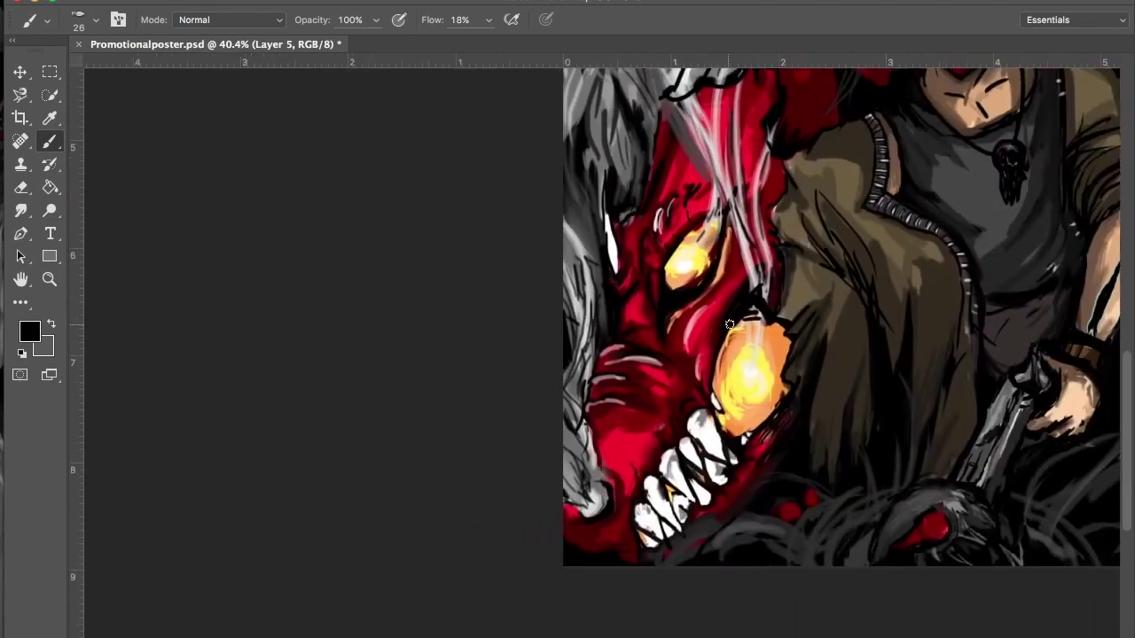
scroll(550, 390, "up", 5)
- Hatch zigzags around the orange shape and paint white fangs along its right edge
left_click_drag(479, 399, 479, 453)
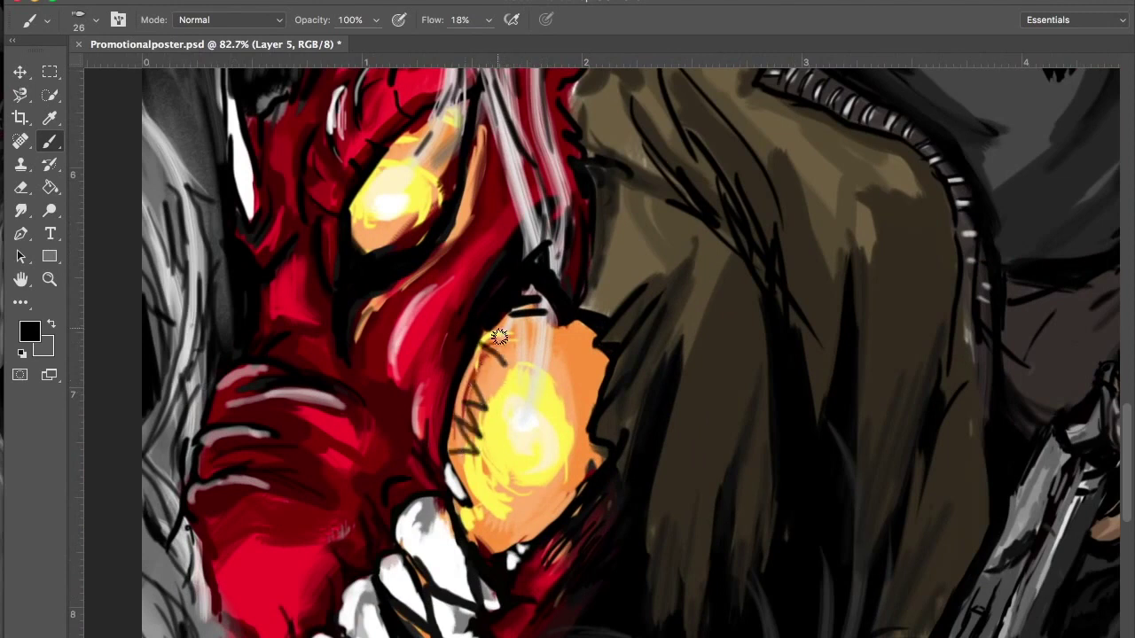
left_click_drag(500, 337, 567, 506)
left_click_drag(576, 354, 608, 462)
left_click(444, 431, "alt")
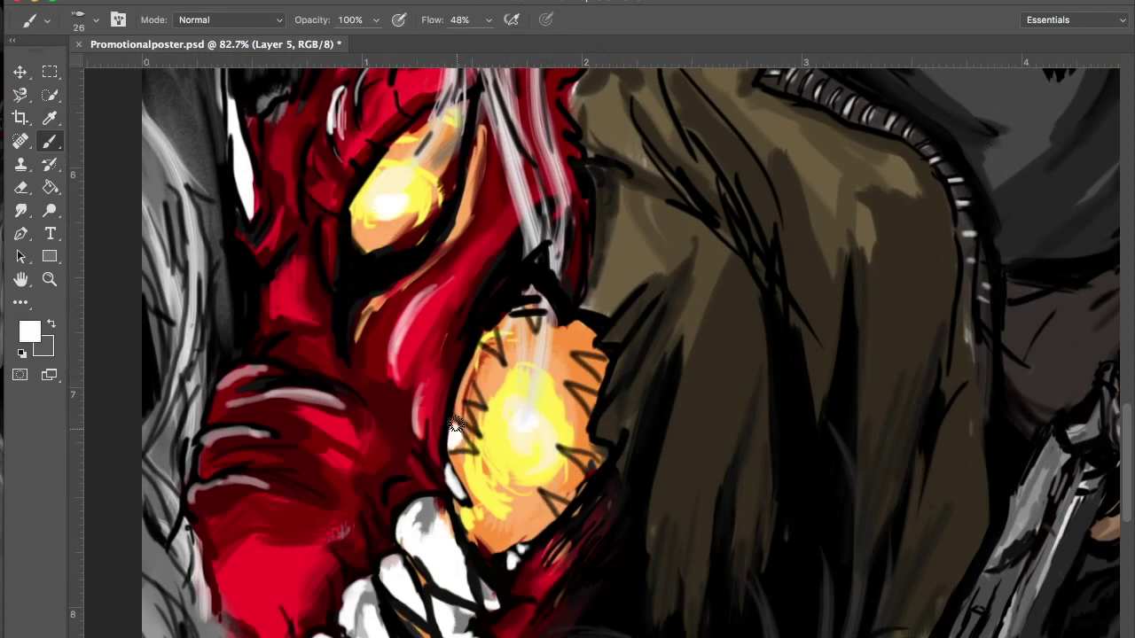
left_click_drag(577, 390, 592, 397)
left_click_drag(579, 358, 603, 365)
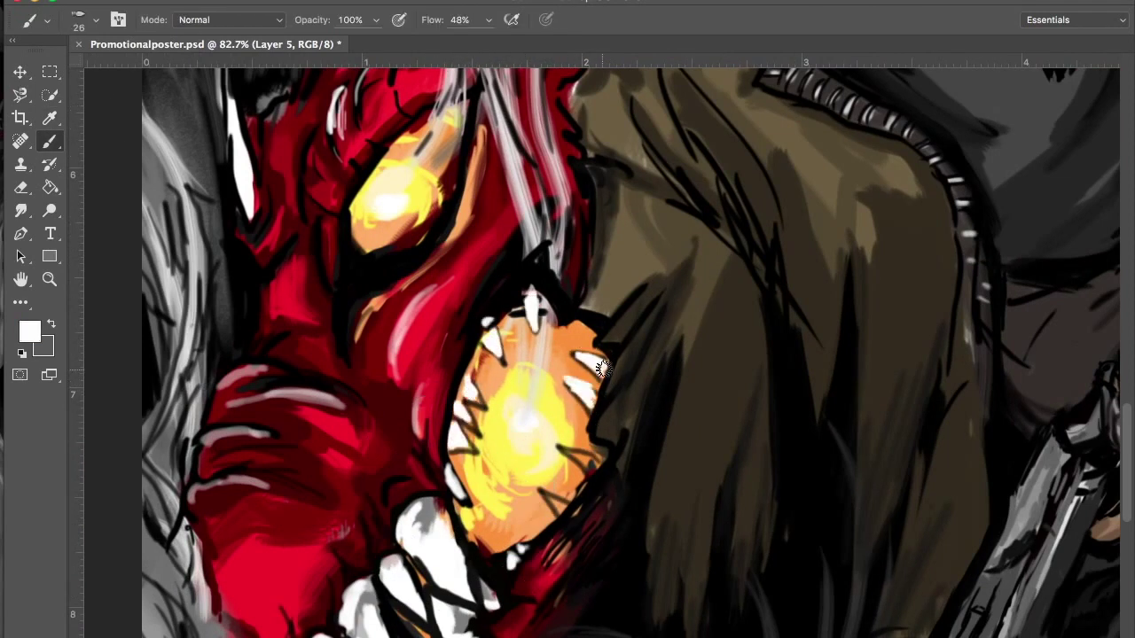
- Outline the fangs in black with zigzags between them
left_click(484, 347, "alt")
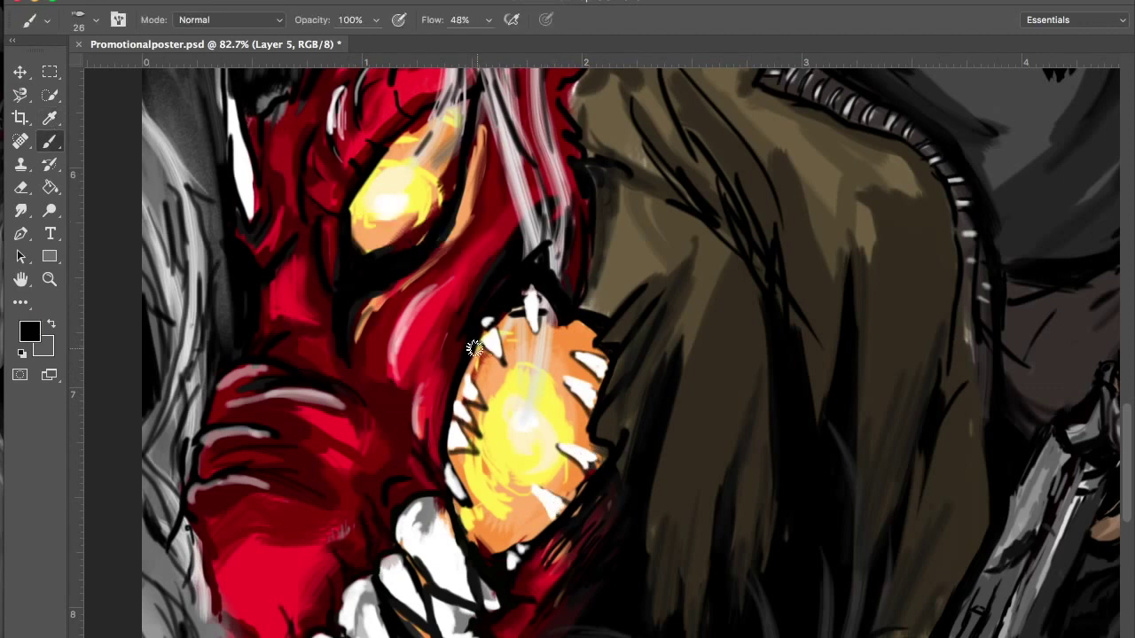
left_click_drag(479, 392, 452, 457)
mouse_move(505, 557)
left_mouse_down()
mouse_move(568, 465)
mouse_move(608, 456)
left_mouse_up()
mouse_move(550, 415)
left_mouse_down()
mouse_move(600, 372)
mouse_move(537, 334)
left_mouse_up()
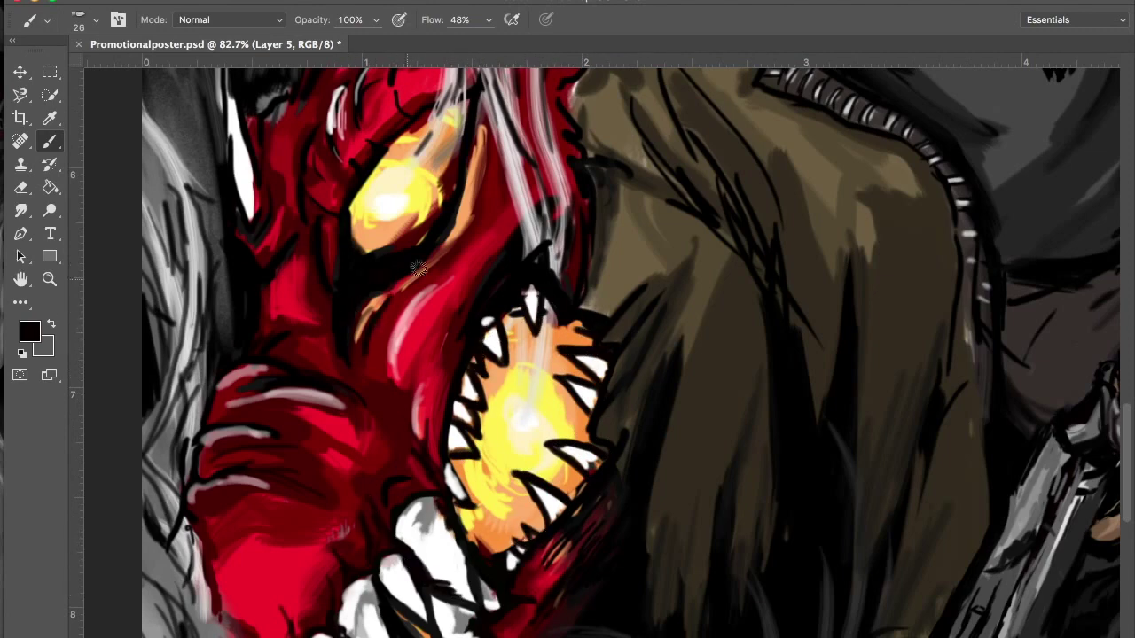
scroll(369, 343, "down", 5)
scroll(549, 194, "up", 3)
scroll(549, 194, "up", 3)
scroll(951, 481, "left", 5)
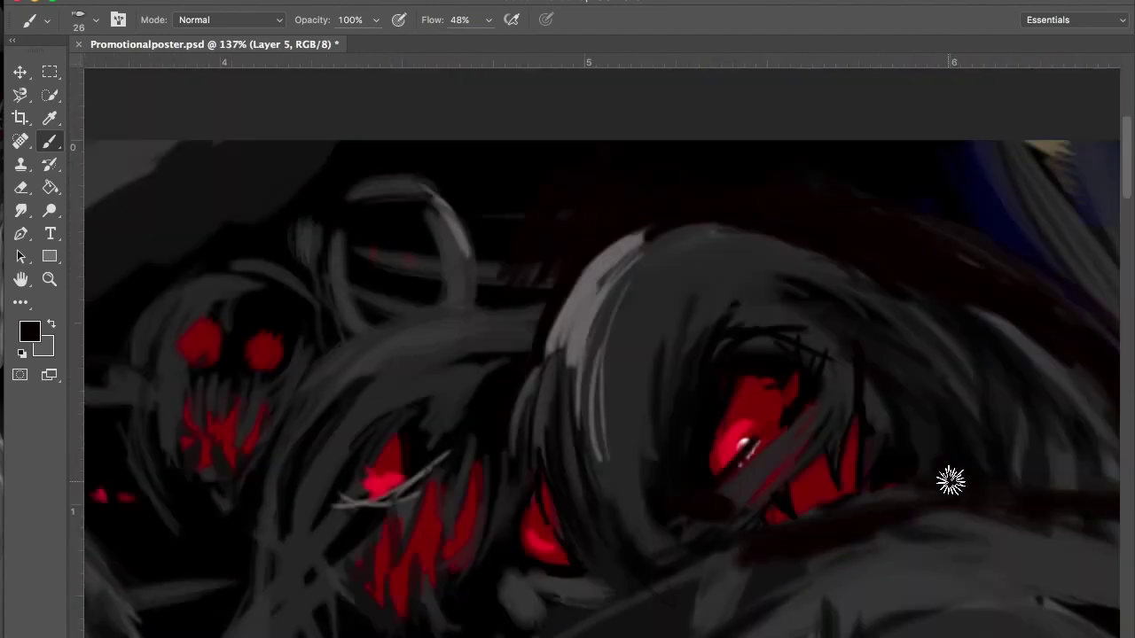
- With a smaller brush, paint dark strokes over the ghouls' hoods, grey hair and red teeth
scroll(458, 522, "left", 10)
key("bracketleft")
mouse_move(425, 145)
left_mouse_down()
mouse_move(471, 246)
mouse_move(618, 279)
mouse_move(656, 336)
left_mouse_up()
right_click(271, 292)
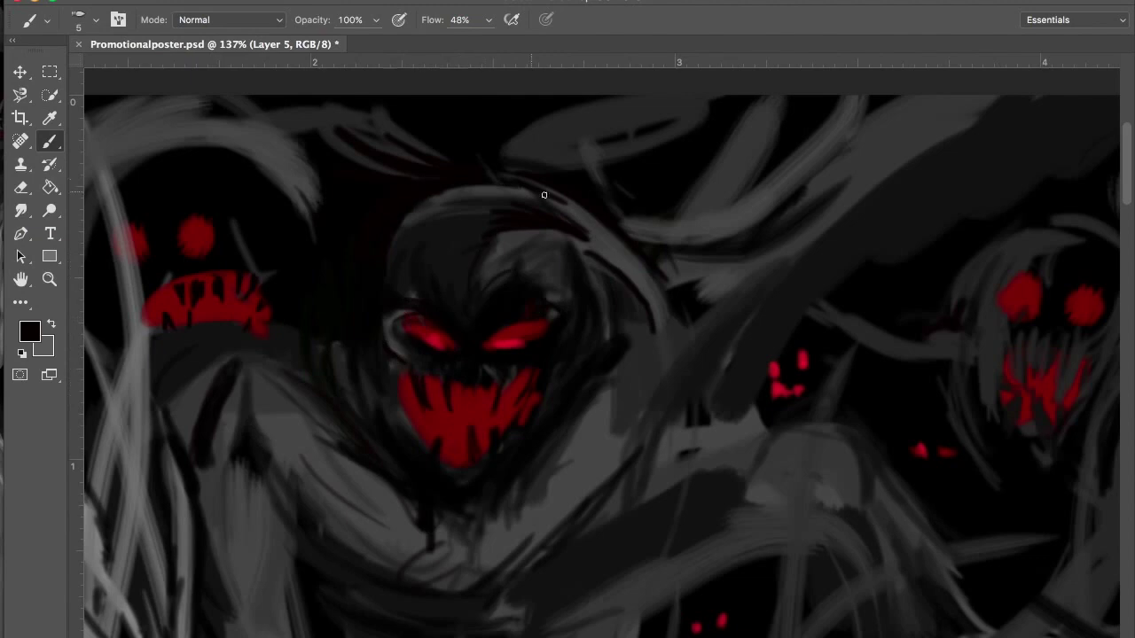
left_click_drag(772, 111, 703, 211)
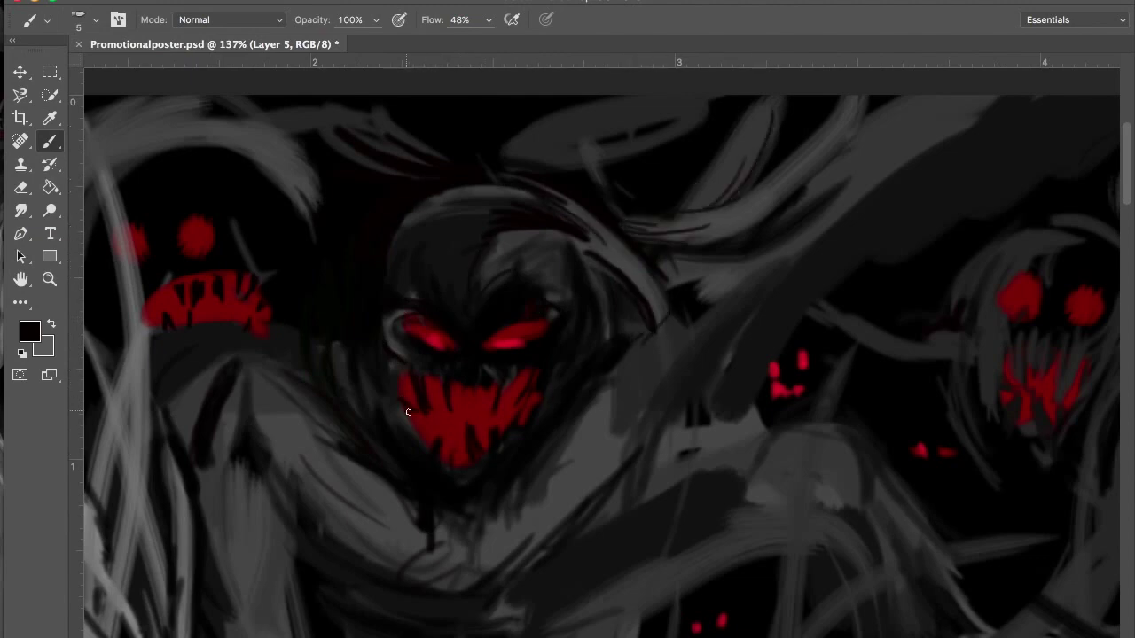
scroll(1020, 361, "up", 5)
mouse_move(506, 387)
left_mouse_down()
mouse_move(459, 444)
mouse_move(497, 553)
left_mouse_up()
mouse_move(549, 461)
left_mouse_down()
mouse_move(532, 515)
mouse_move(632, 321)
left_mouse_up()
- Sample dark and bright reds from the ghoul's eye and the poster to repaint eyes
left_click(413, 253, "alt")
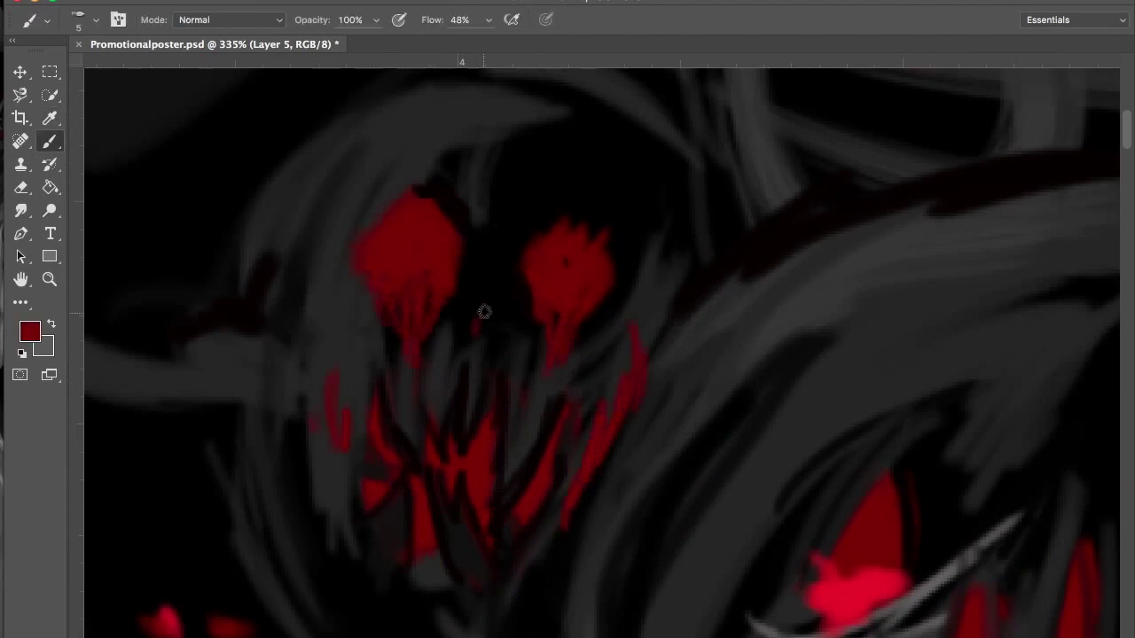
scroll(481, 329, "down", 5)
scroll(497, 364, "down", 3)
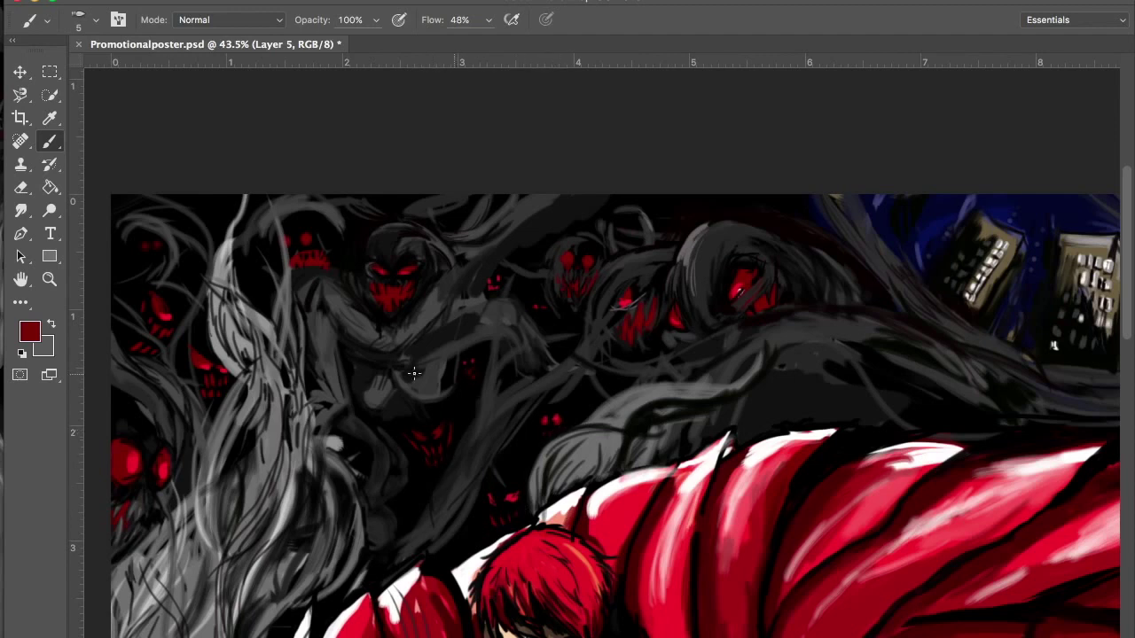
left_click(292, 242, "alt")
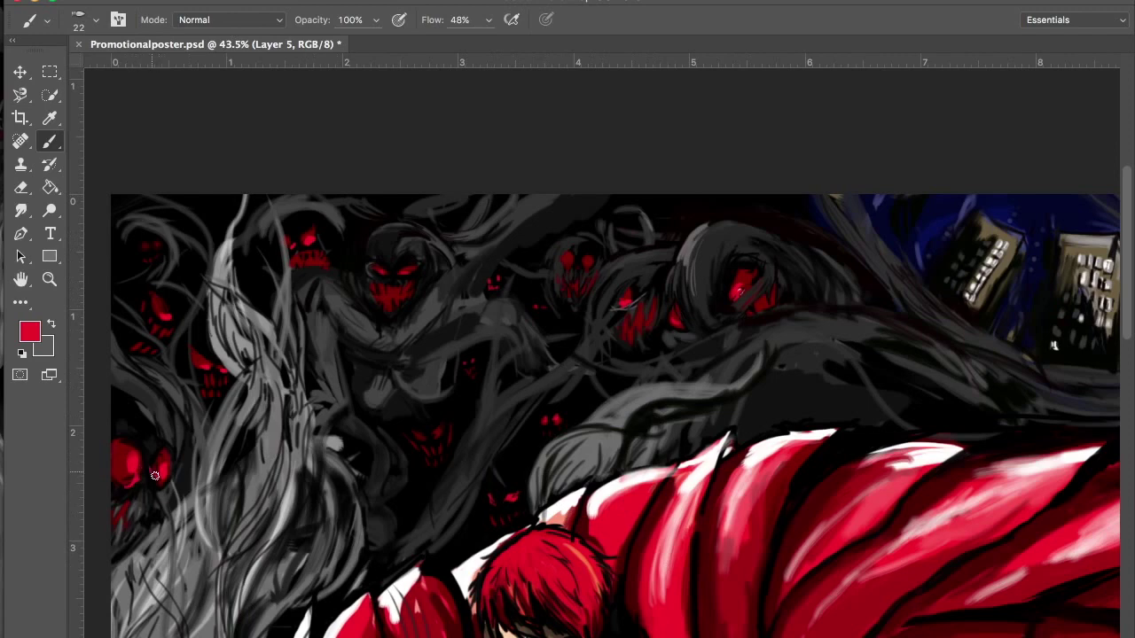
scroll(523, 205, "up", 3)
scroll(274, 337, "up", 2)
left_click(274, 337, "alt")
scroll(307, 327, "down", 5)
scroll(308, 328, "down", 5)
scroll(309, 328, "right", 8)
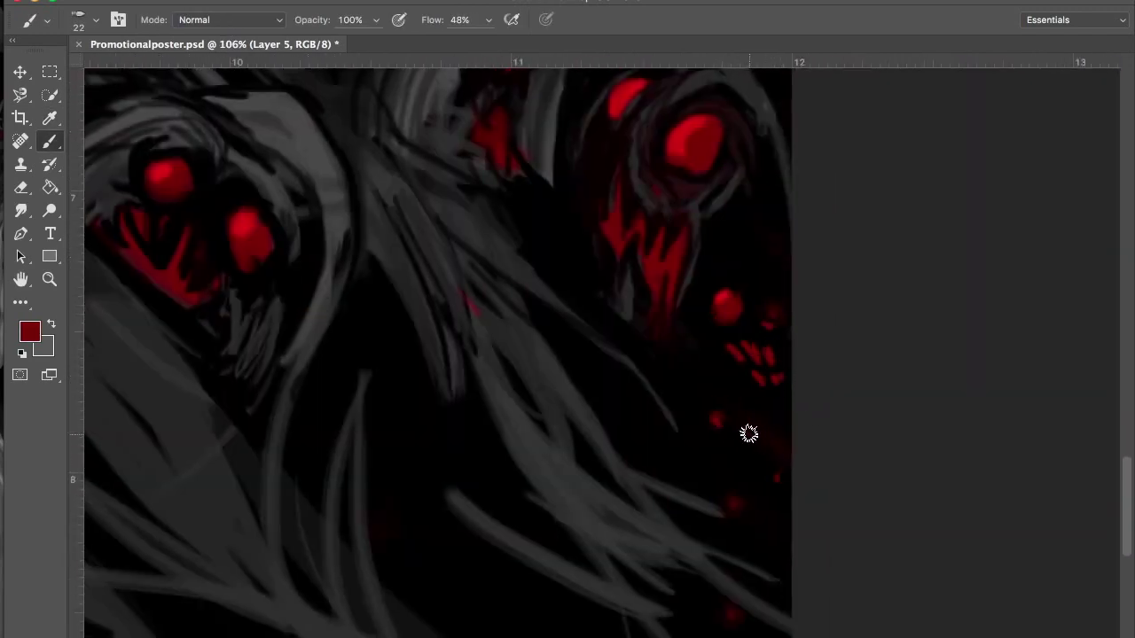
scroll(715, 242, "down", 3)
scroll(702, 266, "down", 5)
- In full-screen mode, brush dark grey over the hair along the dragon's neck
key("f")
scroll(451, 162, "up", 4)
scroll(320, 21, "up", 5)
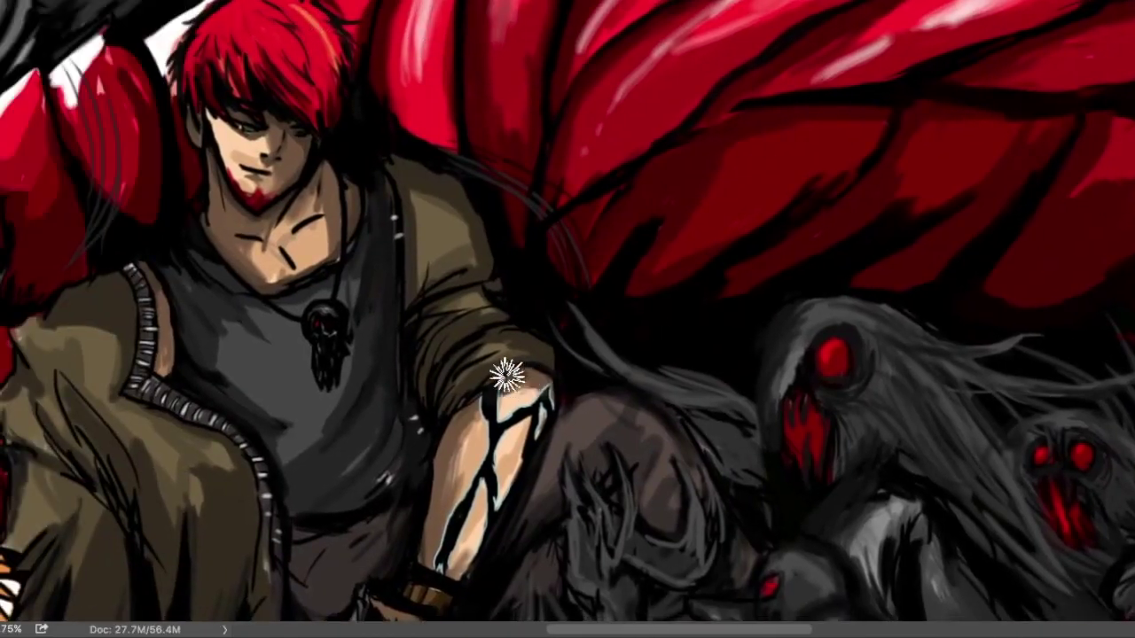
scroll(76, 304, "down", 3)
scroll(76, 304, "left", 1)
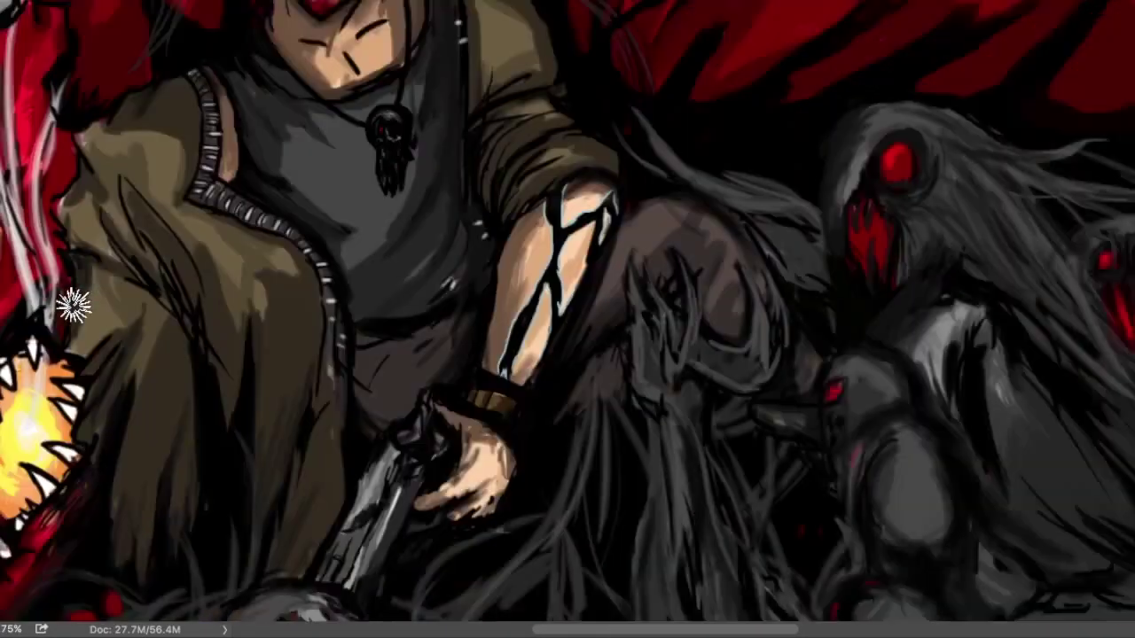
scroll(253, 297, "down", 1)
scroll(253, 296, "left", 1)
scroll(533, 362, "up", 4)
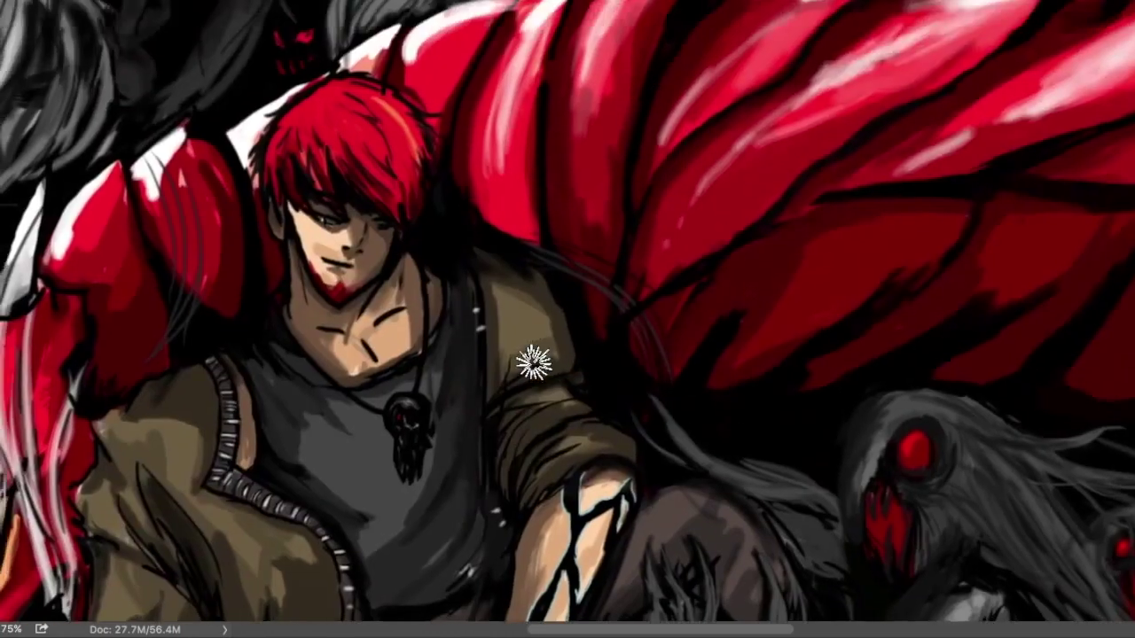
scroll(362, 177, "left", 5)
left_click_drag(331, 108, 314, 231)
mouse_move(435, 71)
left_mouse_down()
mouse_move(479, 213)
mouse_move(506, 373)
left_mouse_up()
left_click_drag(532, 195, 608, 302)
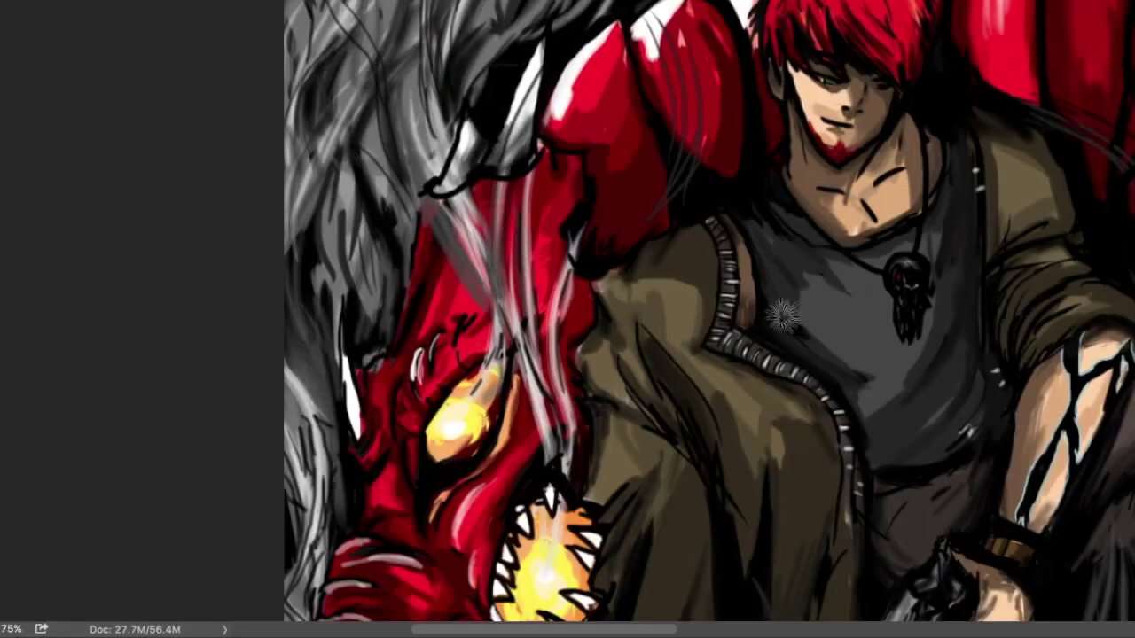
- Paint the bottom-edge claw red with a small brush preset, then fit the poster on screen
scroll(507, 127, "up", 8)
scroll(507, 127, "right", 3)
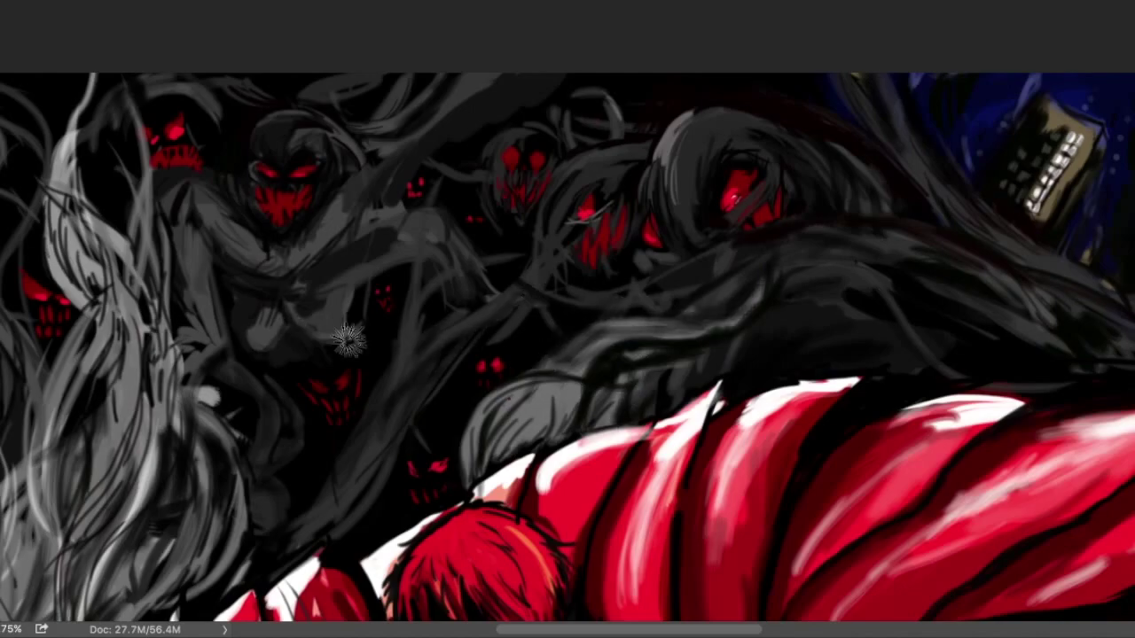
scroll(760, 166, "up", 2)
scroll(761, 166, "left", 1)
scroll(761, 166, "down", 15)
scroll(760, 166, "down", 2)
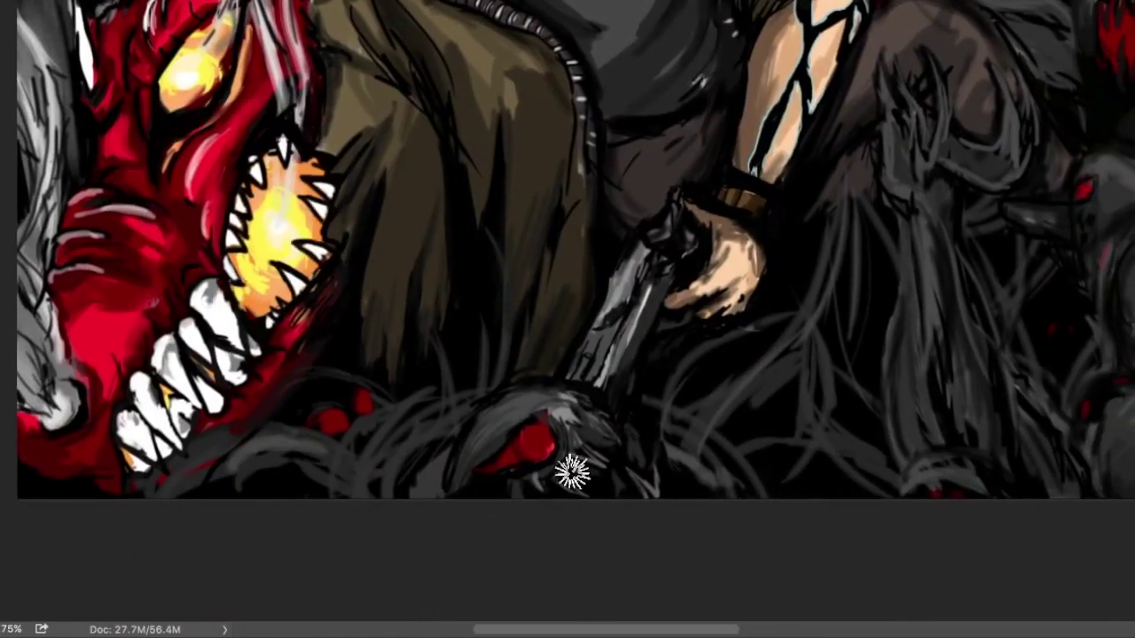
mouse_move(489, 494)
left_mouse_down()
mouse_move(506, 514)
mouse_move(621, 457)
mouse_move(537, 431)
mouse_move(507, 481)
left_mouse_up()
right_click(508, 482)
left_click(490, 440)
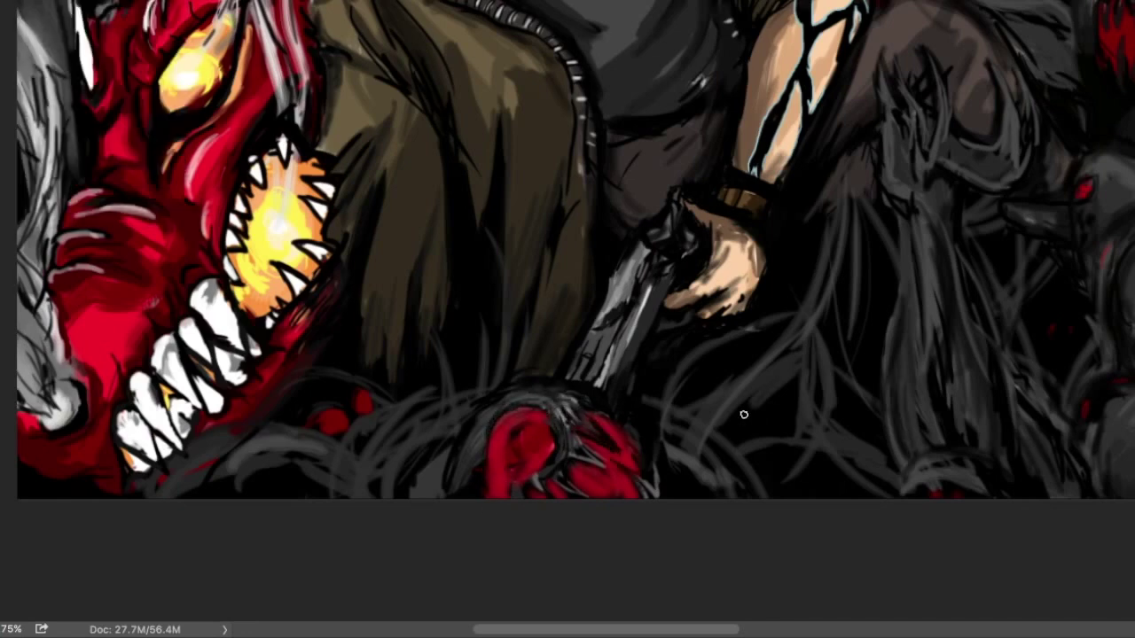
key("ctrl+0")
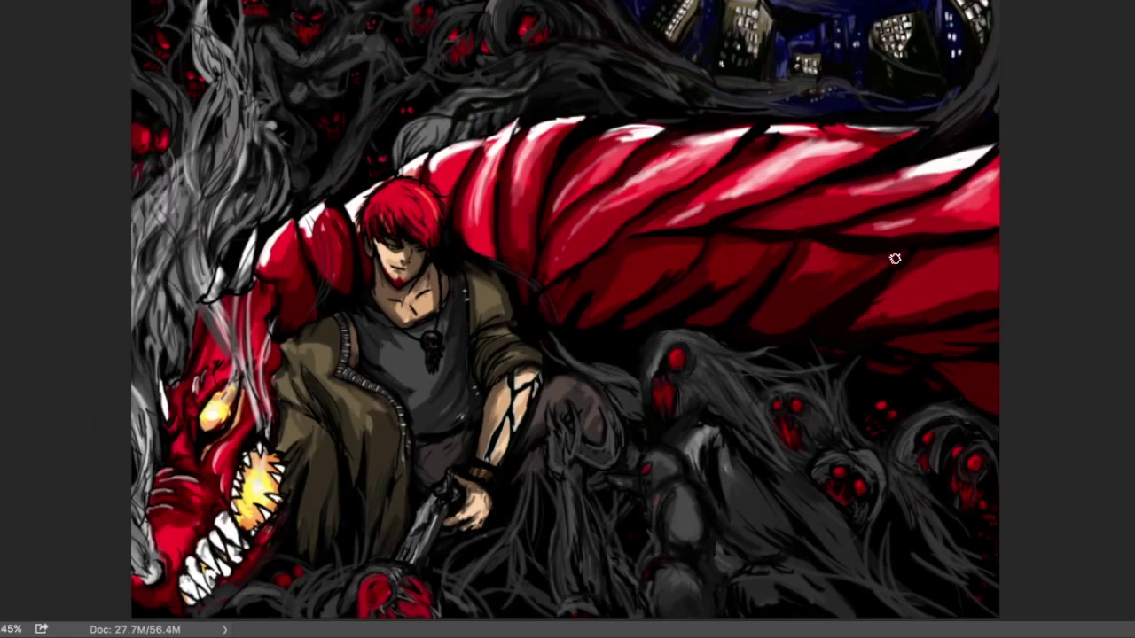
- Brush pink highlights on the dragon's back and a white highlight along its top edge
scroll(928, 201, "up", 5)
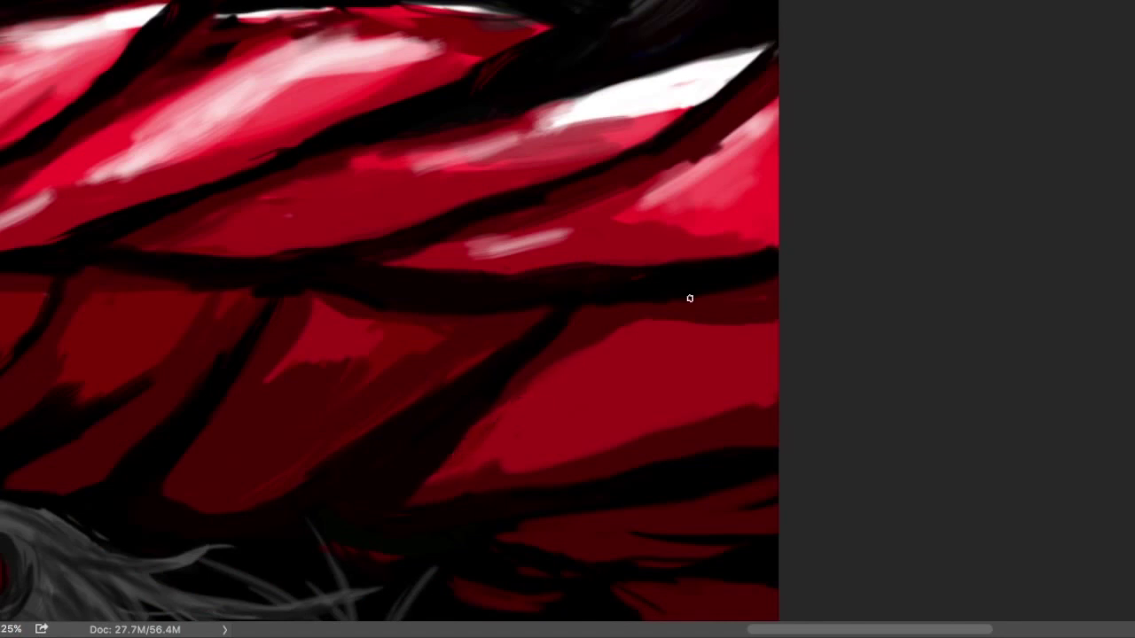
scroll(690, 299, "down", 2)
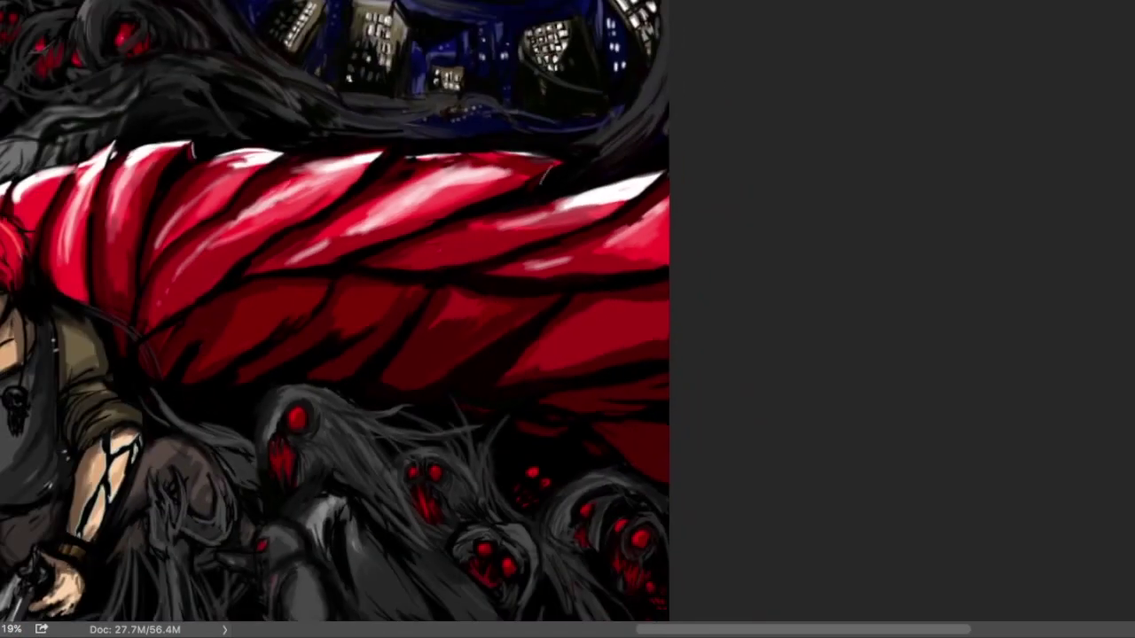
scroll(456, 226, "up", 2)
left_click_drag(481, 119, 468, 182)
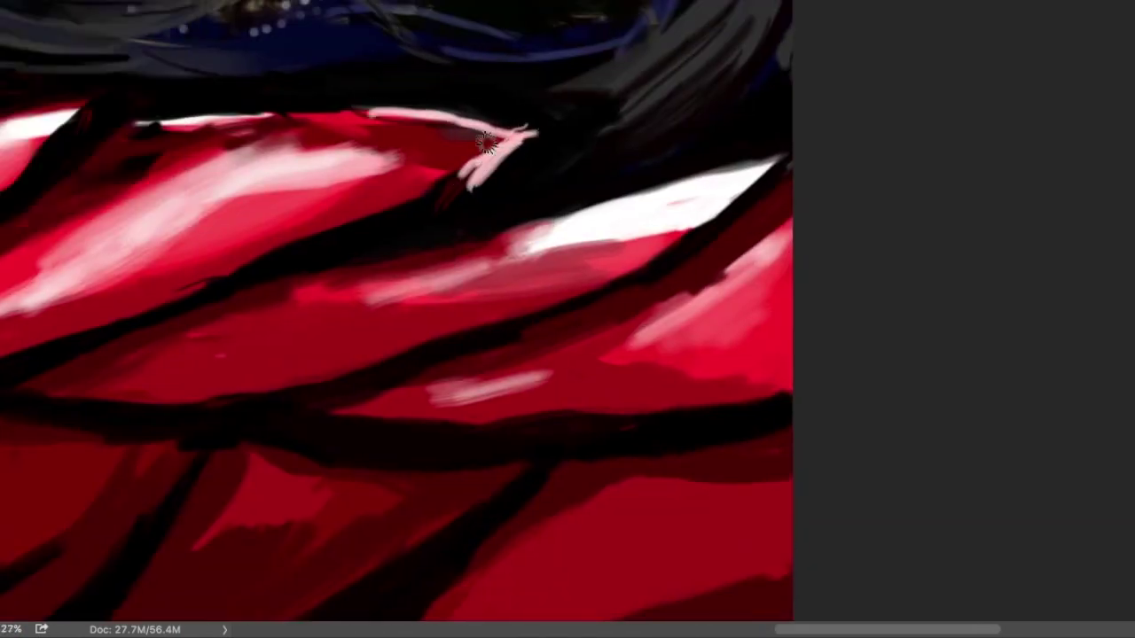
left_click_drag(257, 110, 562, 130)
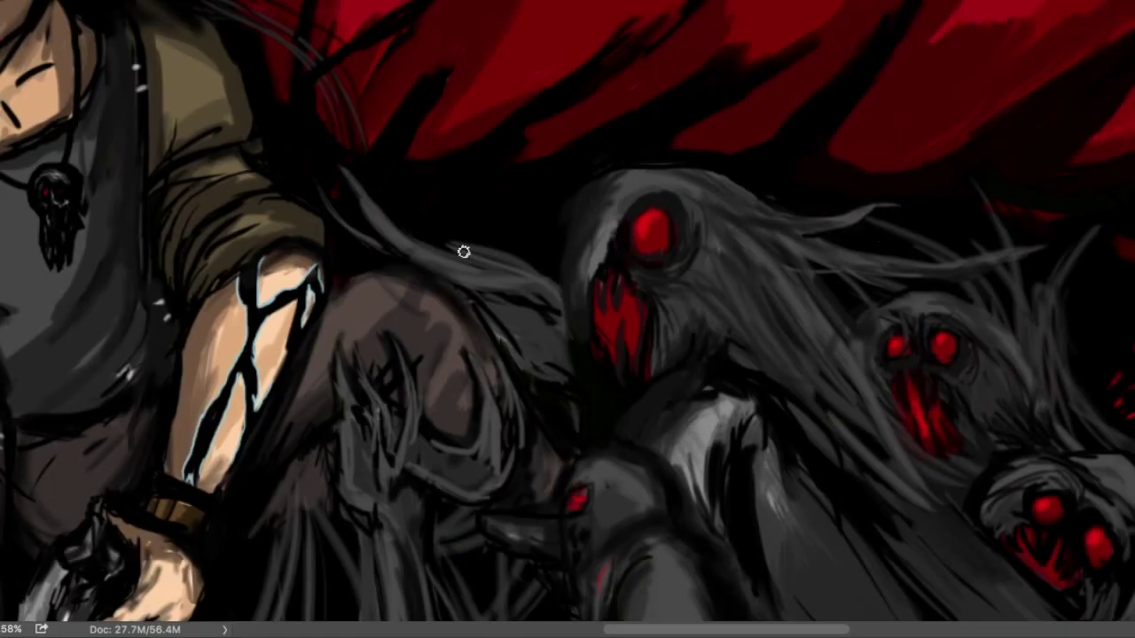
- Fit the entire finished painting on screen with Ctrl+0 for a final review
key("ctrl+0")
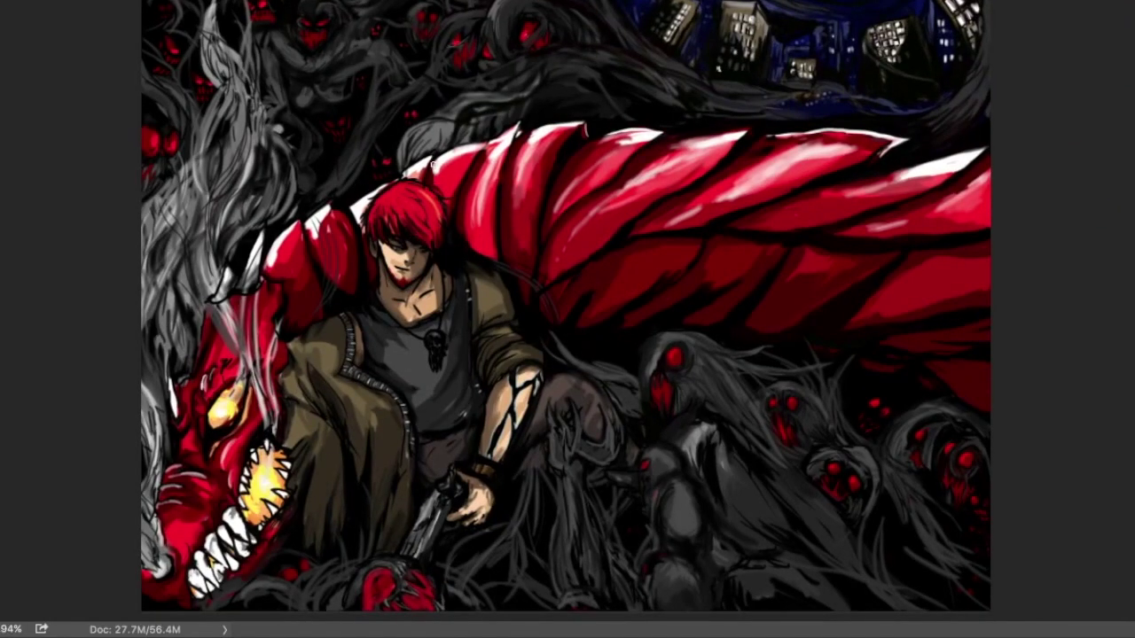